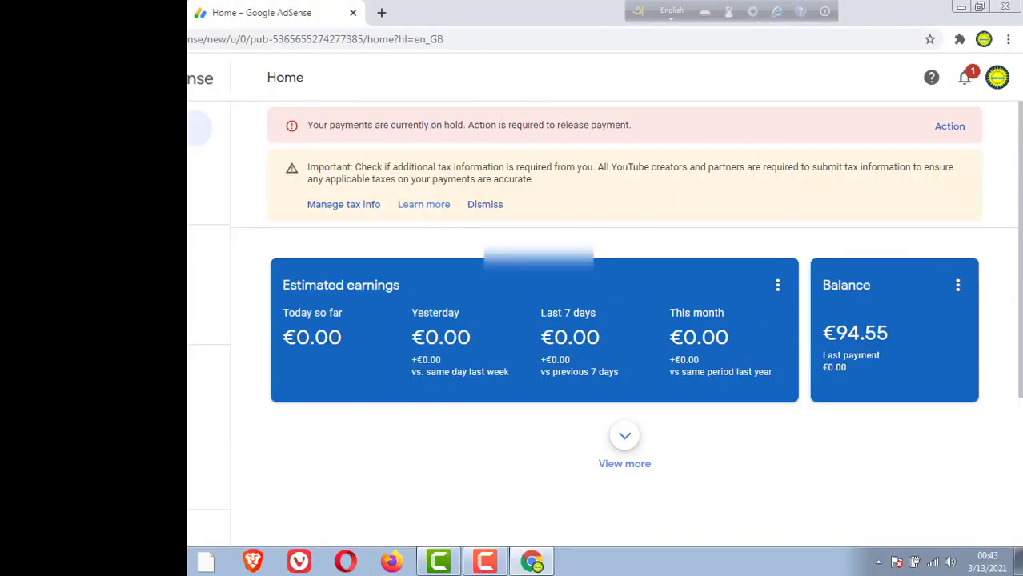
pyautogui.click(67, 12)
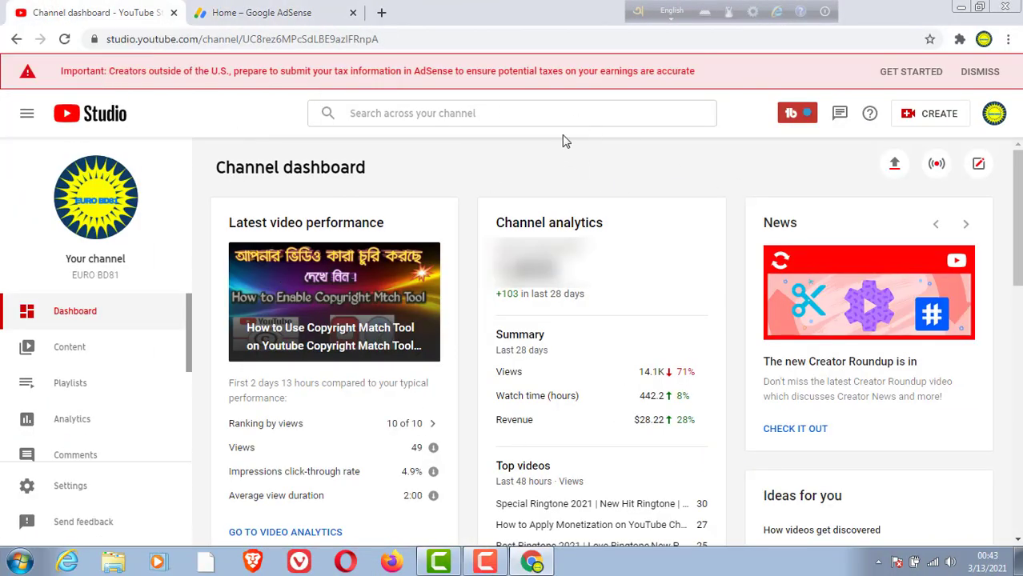
pyautogui.click(269, 13)
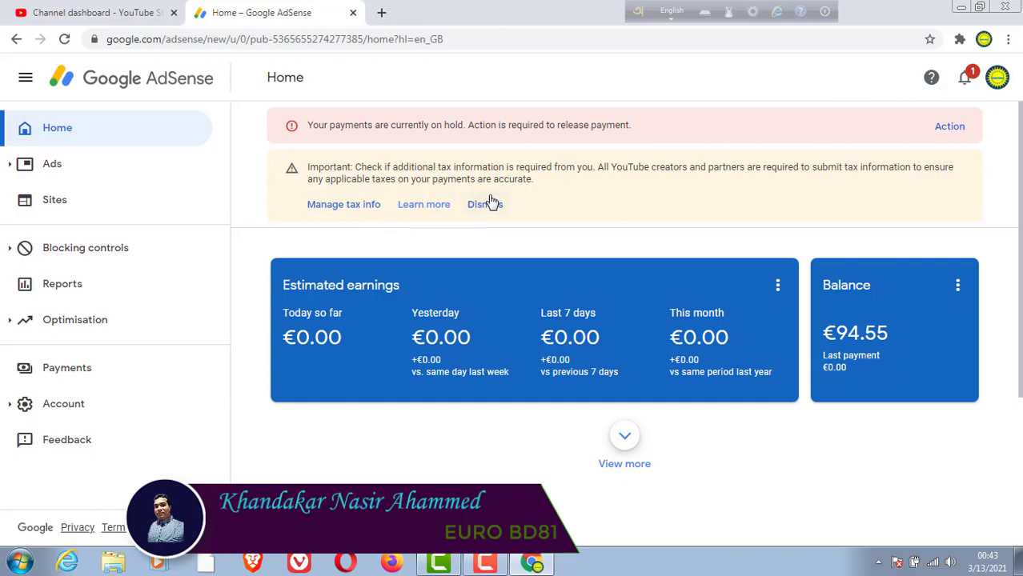
pyautogui.click(966, 77)
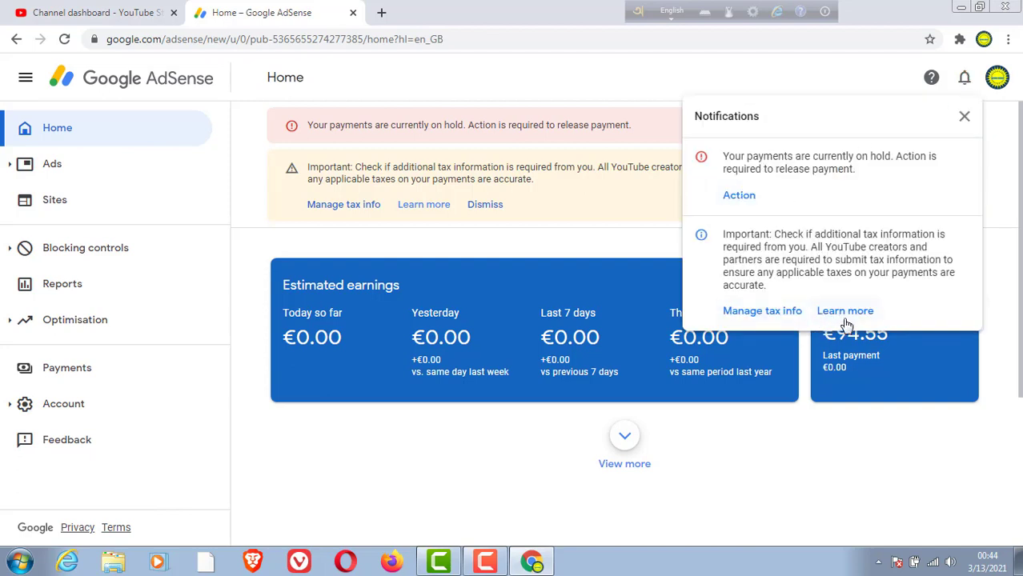
pyautogui.click(1005, 184)
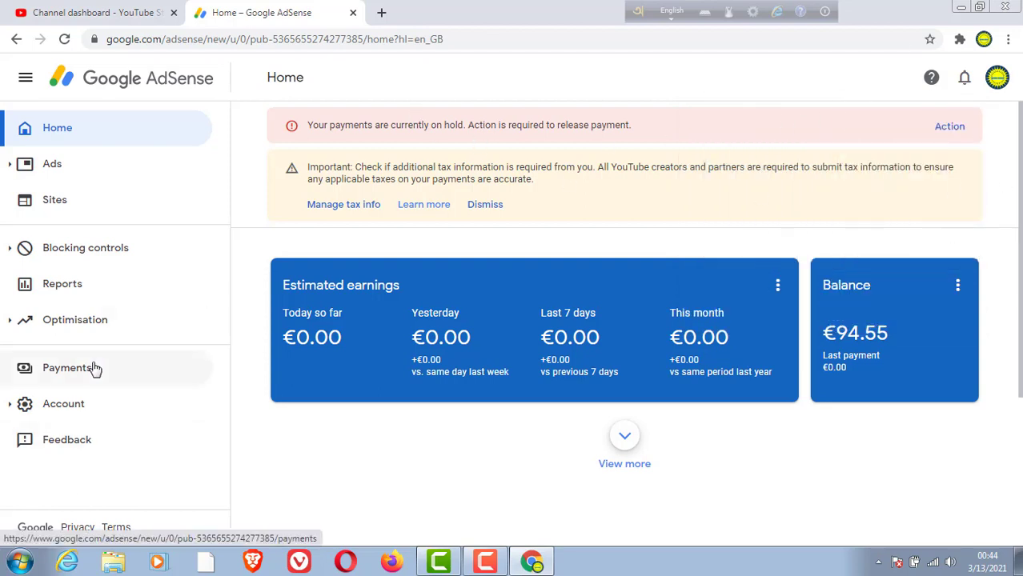
# Step: Look through the Payments page and its payment settings
pyautogui.click(67, 368)
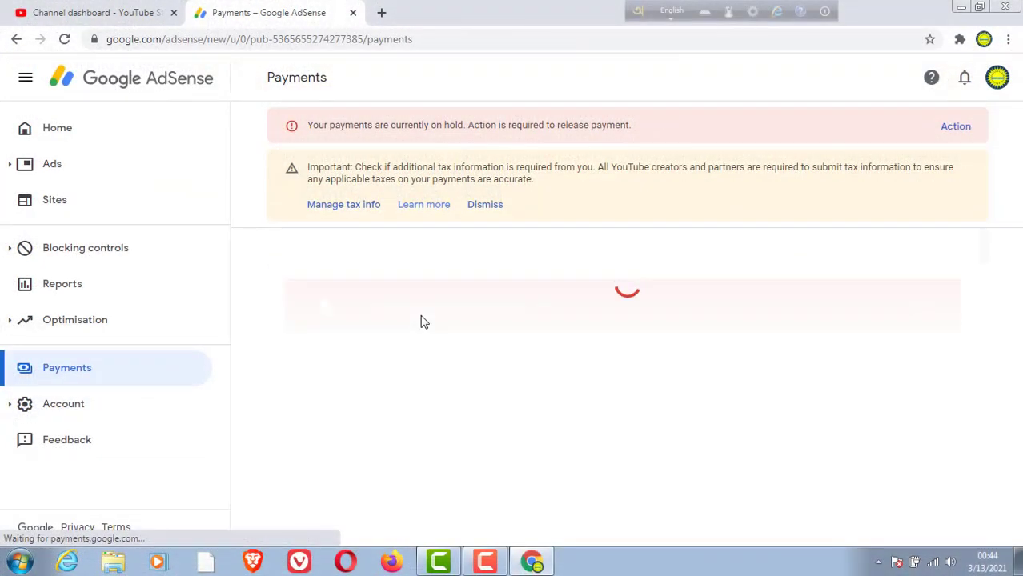
pyautogui.scroll(-3, 624, 320)
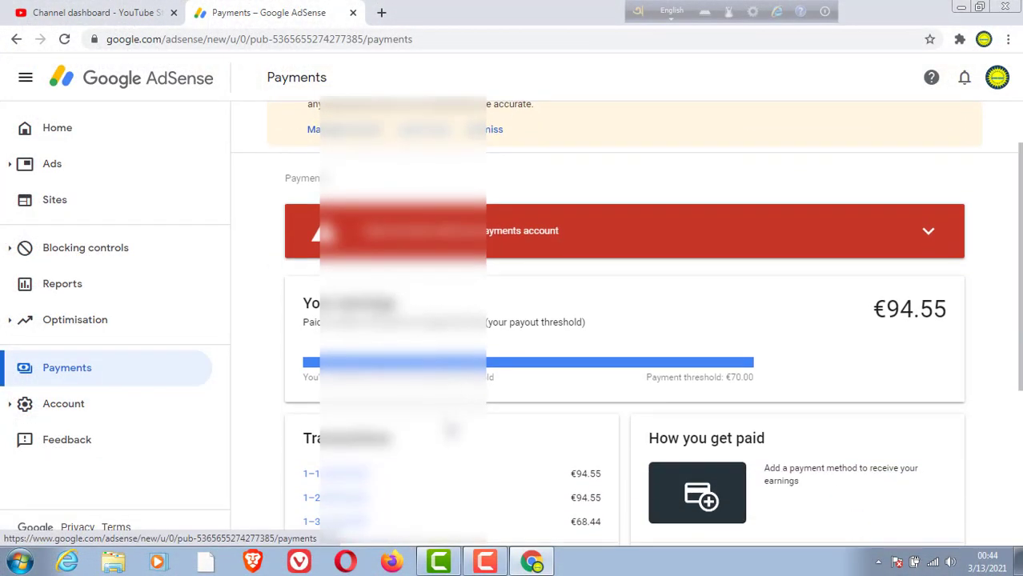
pyautogui.scroll(-2, 452, 432)
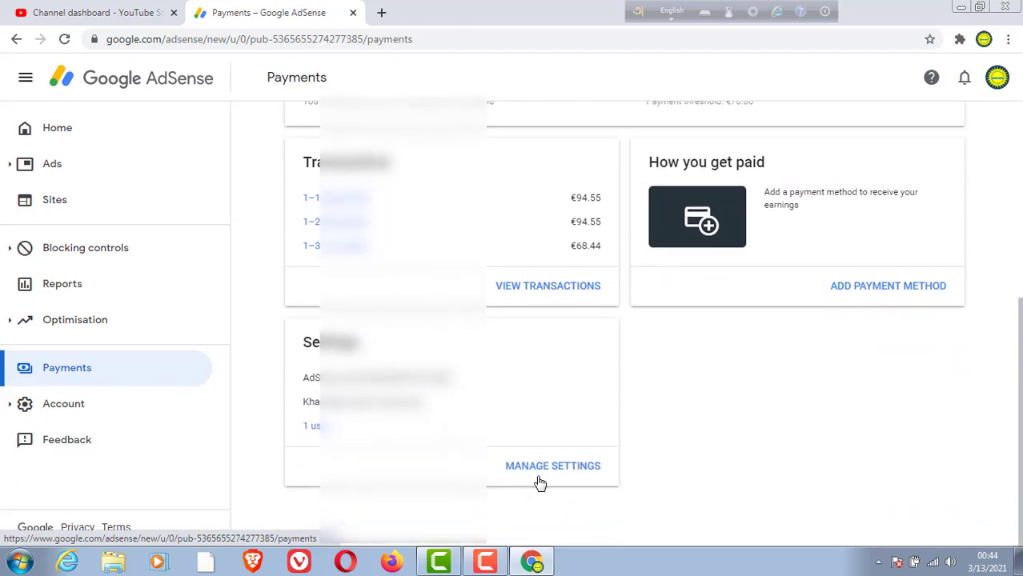
pyautogui.click(577, 469)
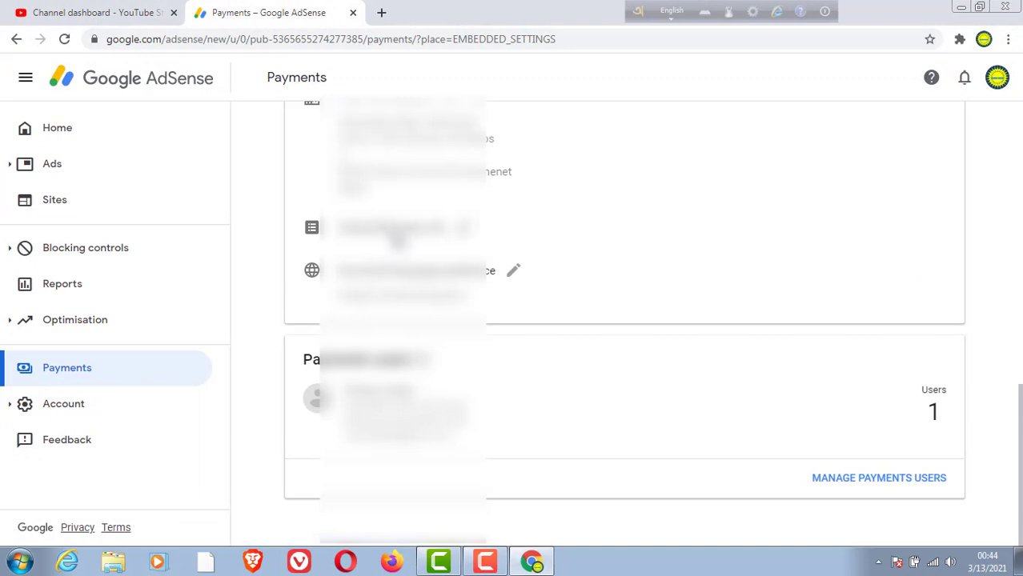
pyautogui.scroll(2, 408, 240)
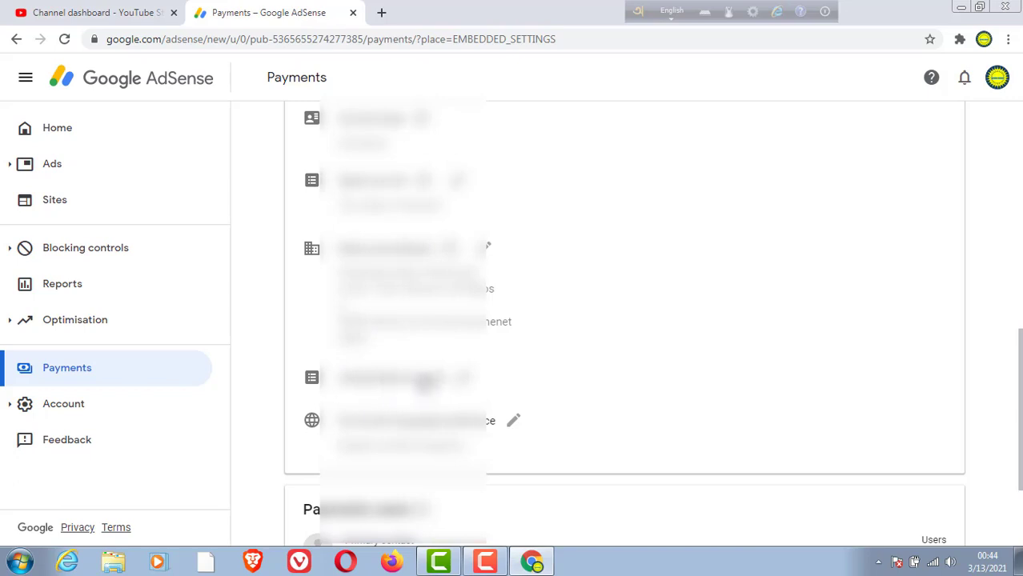
pyautogui.scroll(-3, 418, 383)
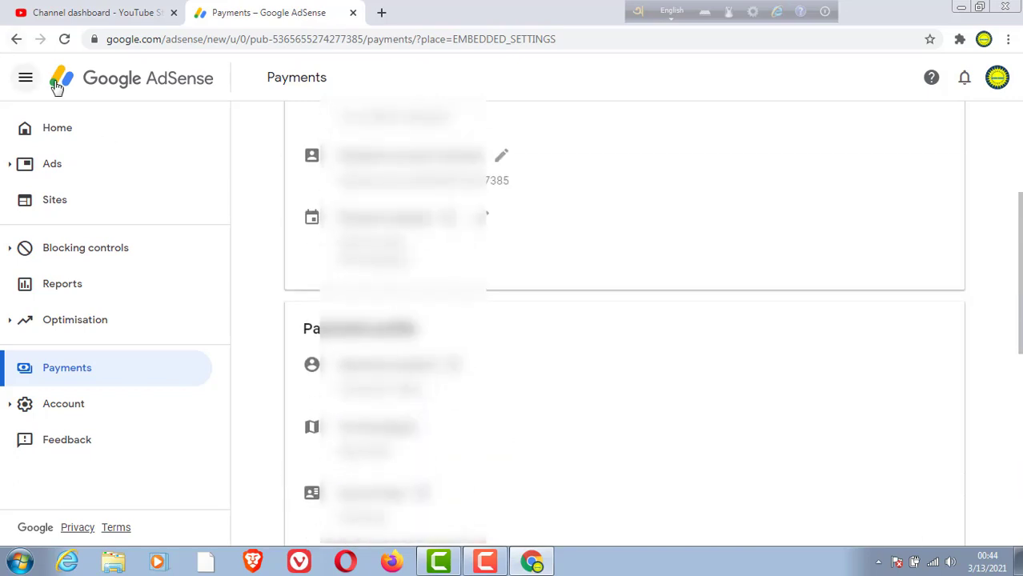
# Step: From Home, open Manage tax info in the banner and start adding United States tax info
pyautogui.click(55, 132)
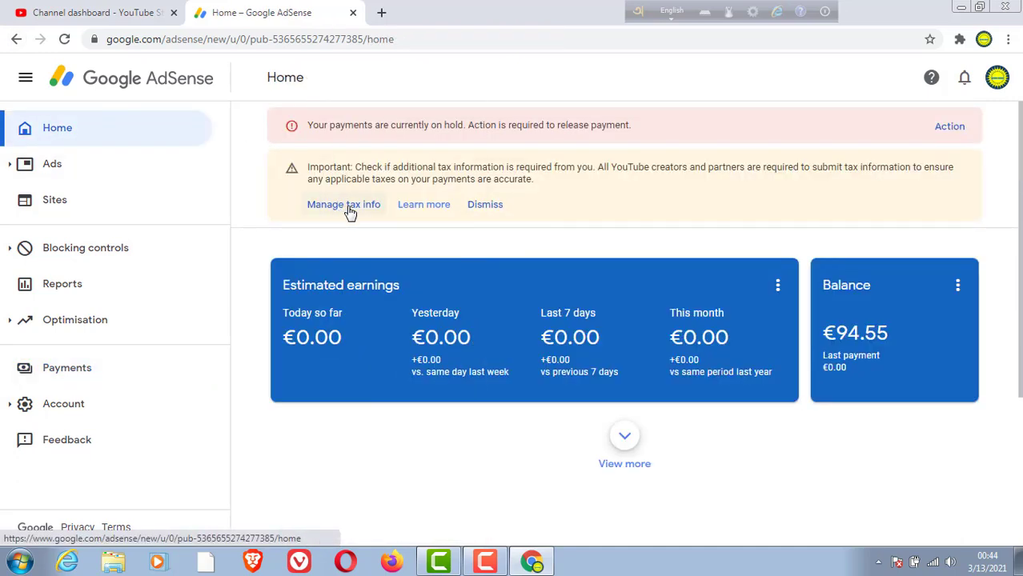
pyautogui.click(350, 209)
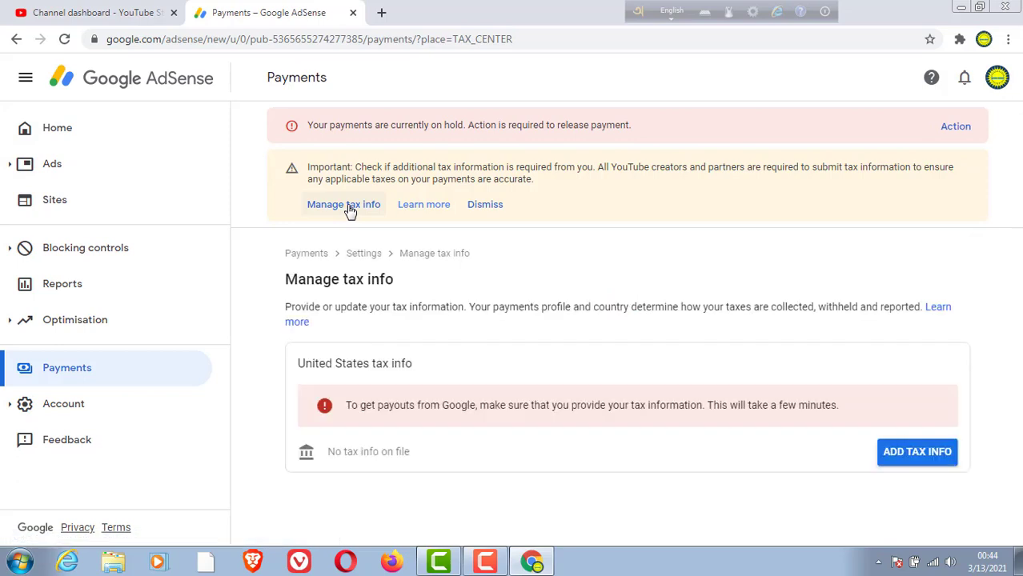
pyautogui.click(925, 455)
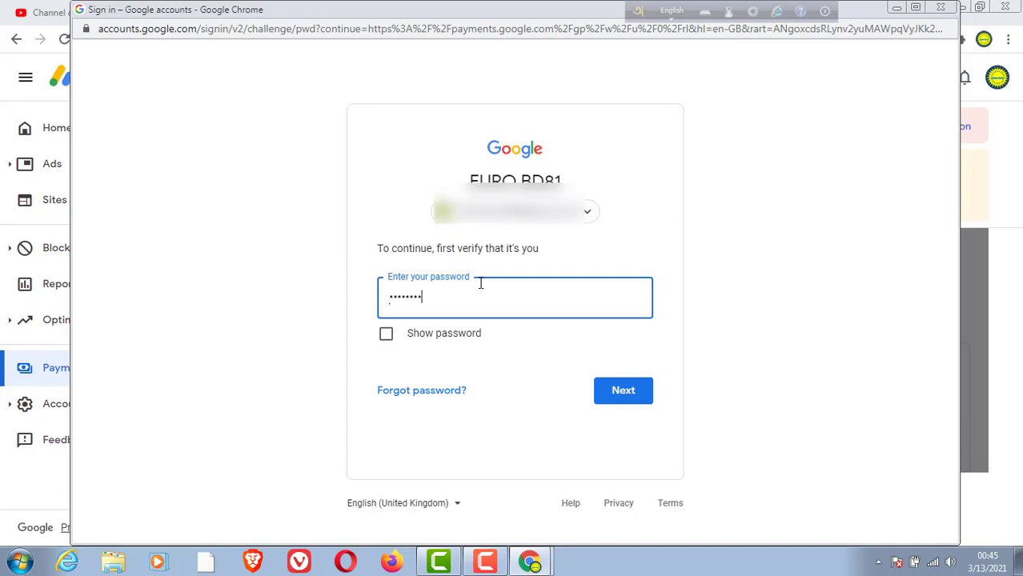
# Step: Submit the account password in the Google sign-in verification window
pyautogui.press('Return')
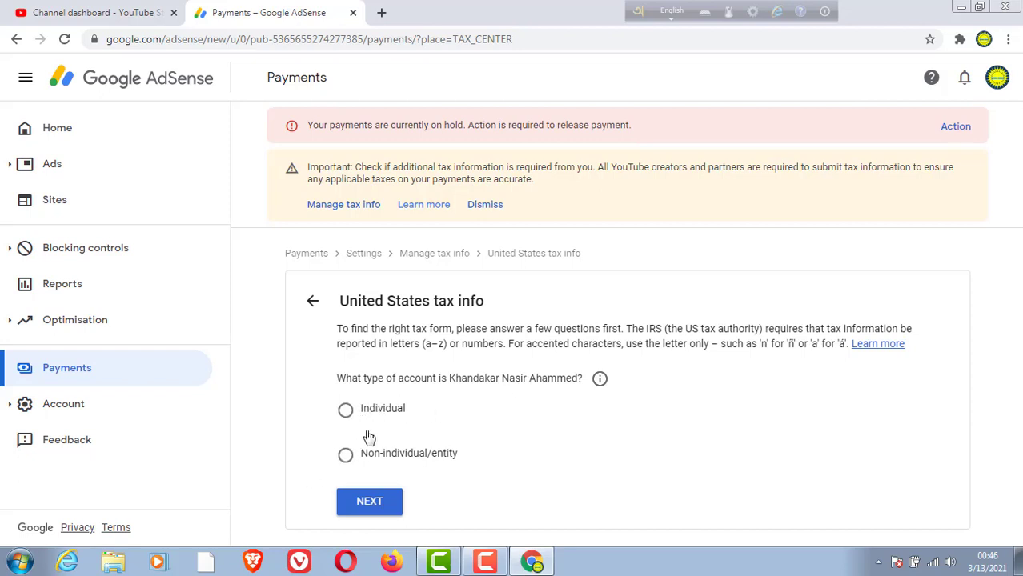
# Step: Choose Individual, answer No to US citizen or resident, and select the W-8BEN form
pyautogui.click(345, 413)
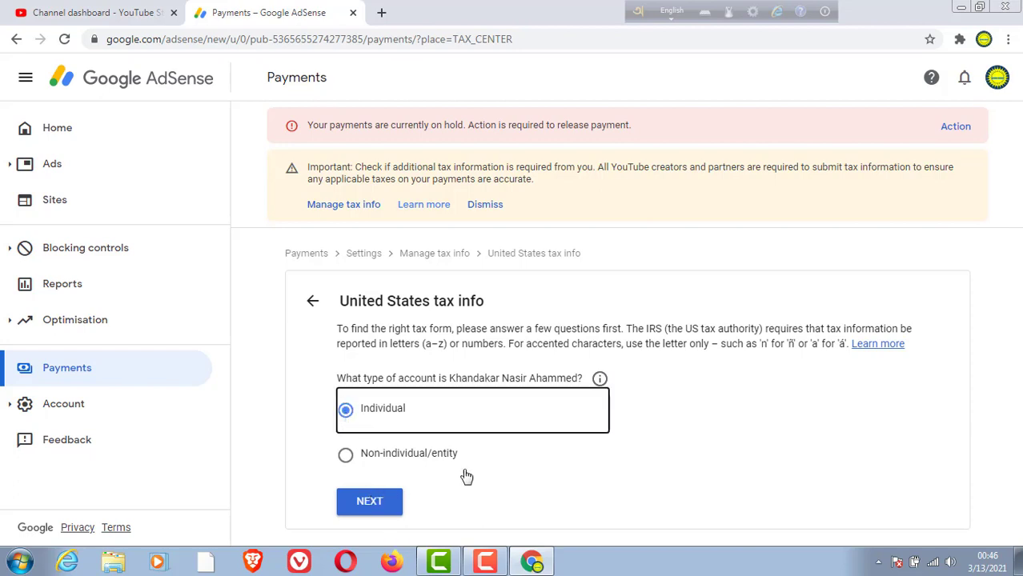
pyautogui.click(370, 503)
pyautogui.scroll(-1, 434, 500)
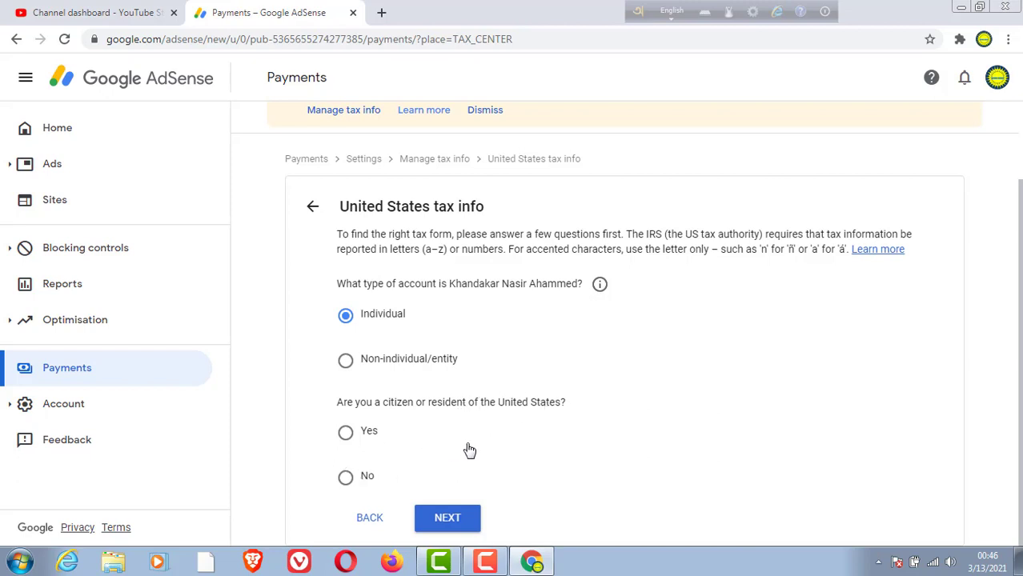
pyautogui.click(346, 479)
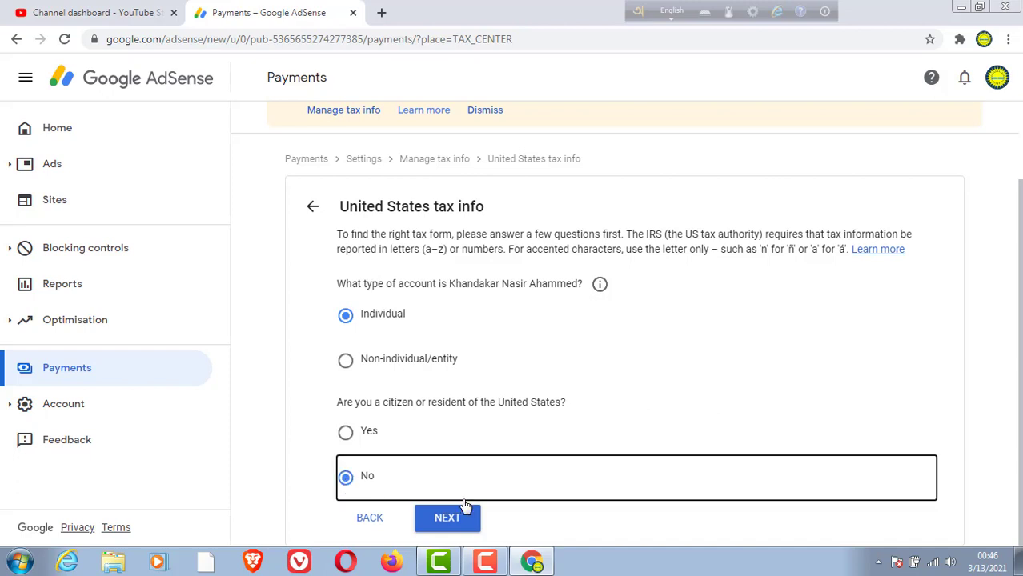
pyautogui.click(446, 519)
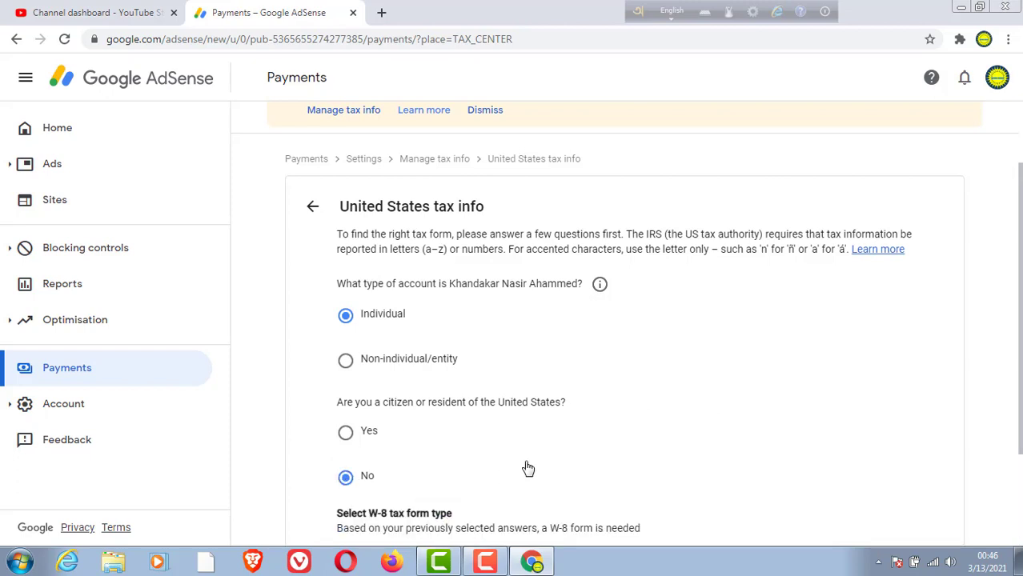
pyautogui.scroll(-2, 434, 479)
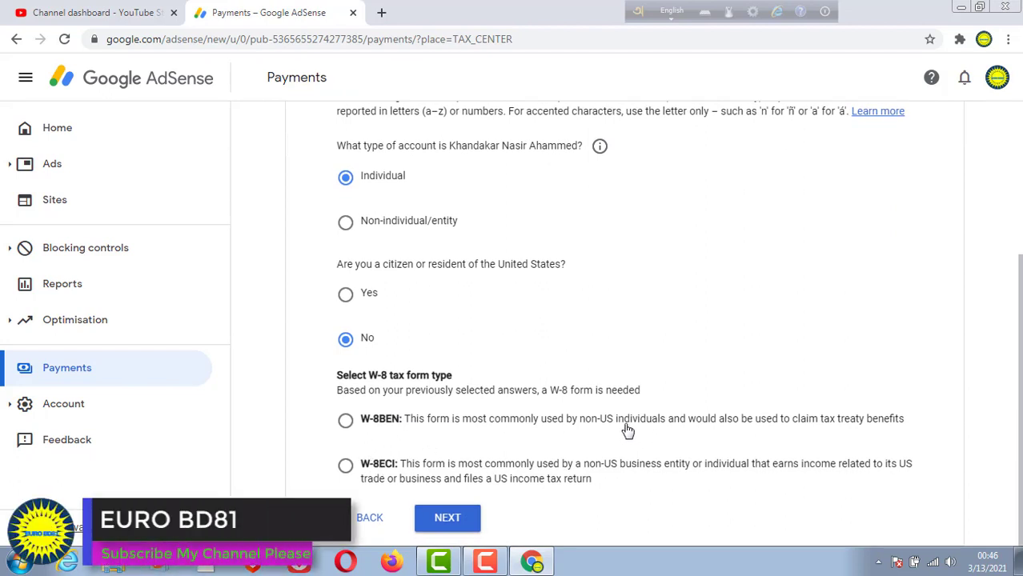
pyautogui.click(349, 423)
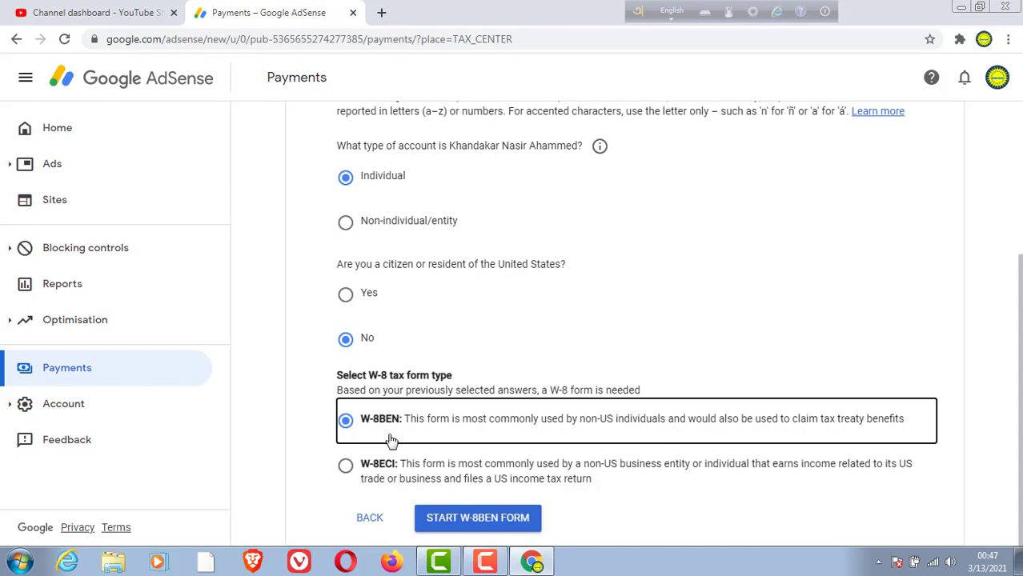
# Step: Start the W-8BEN form, check the name field, and choose Spain as country of citizenship
pyautogui.click(489, 520)
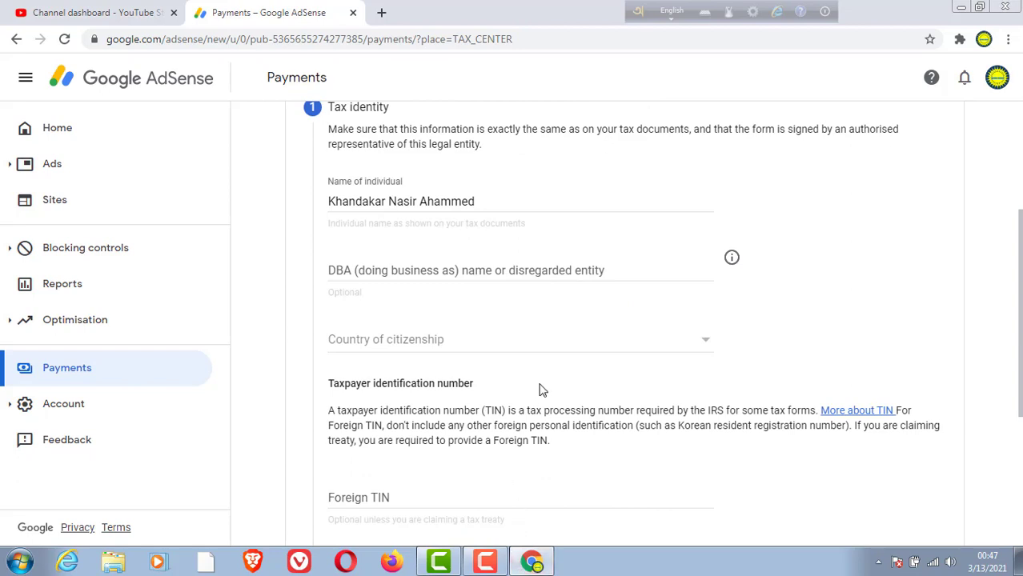
pyautogui.scroll(1, 543, 380)
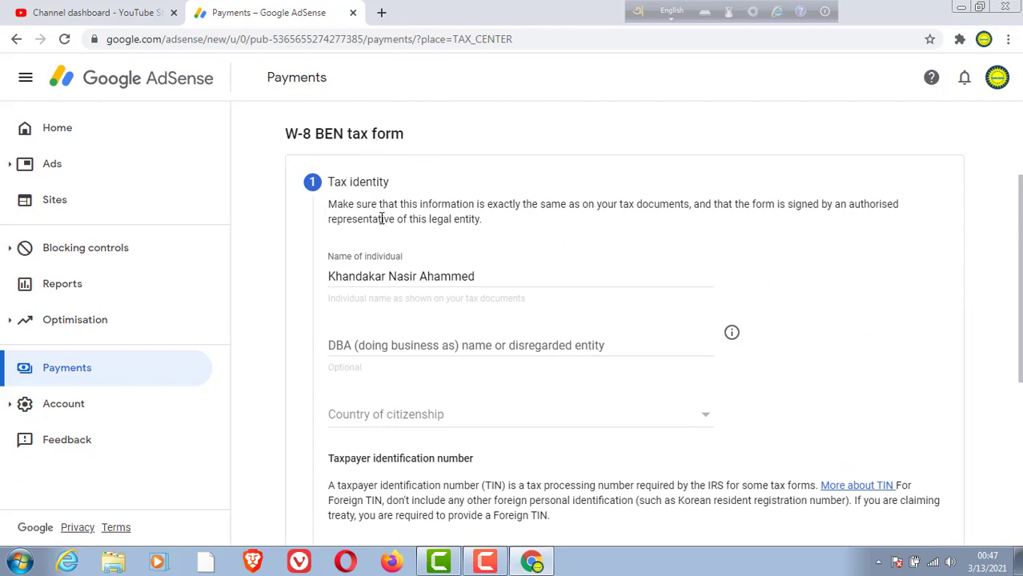
pyautogui.scroll(-1, 393, 241)
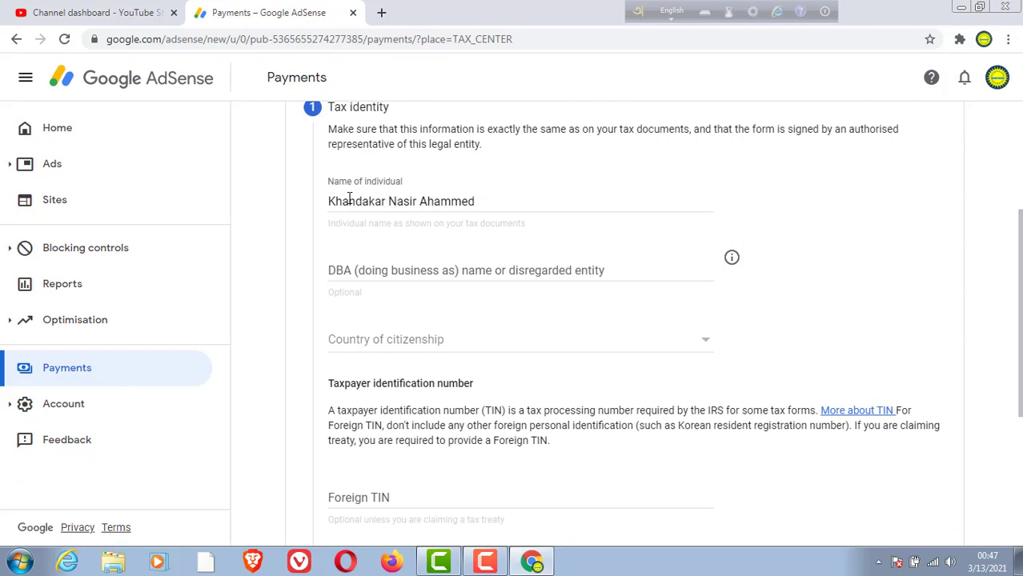
pyautogui.click(481, 201)
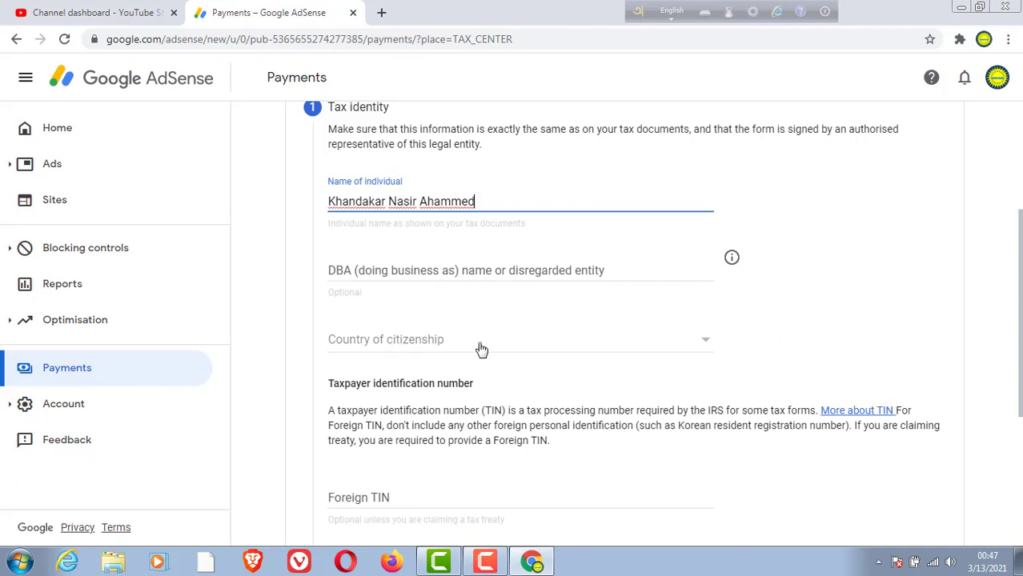
pyautogui.click(708, 345)
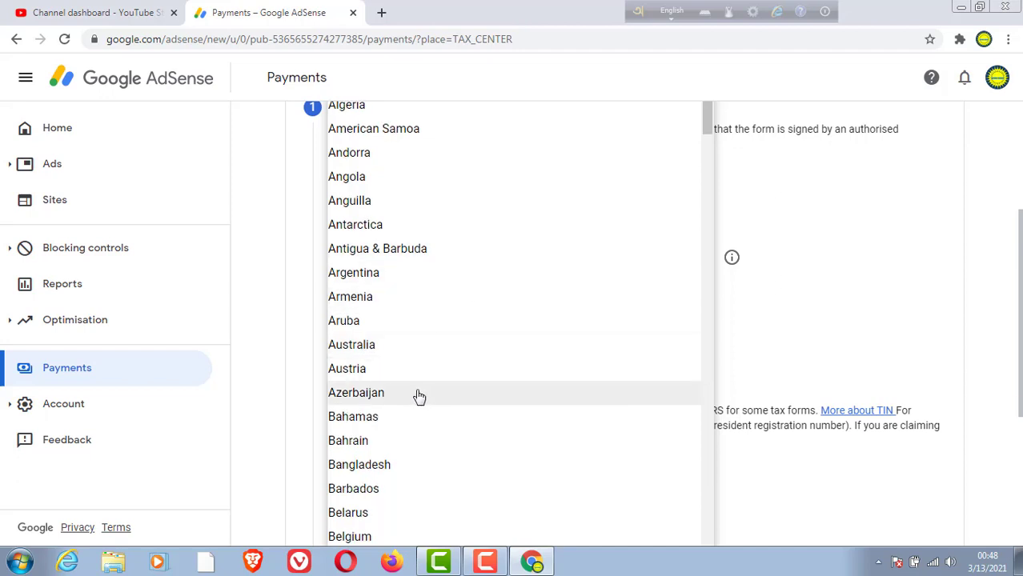
pyautogui.scroll(-4, 423, 411)
pyautogui.scroll(-10, 429, 395)
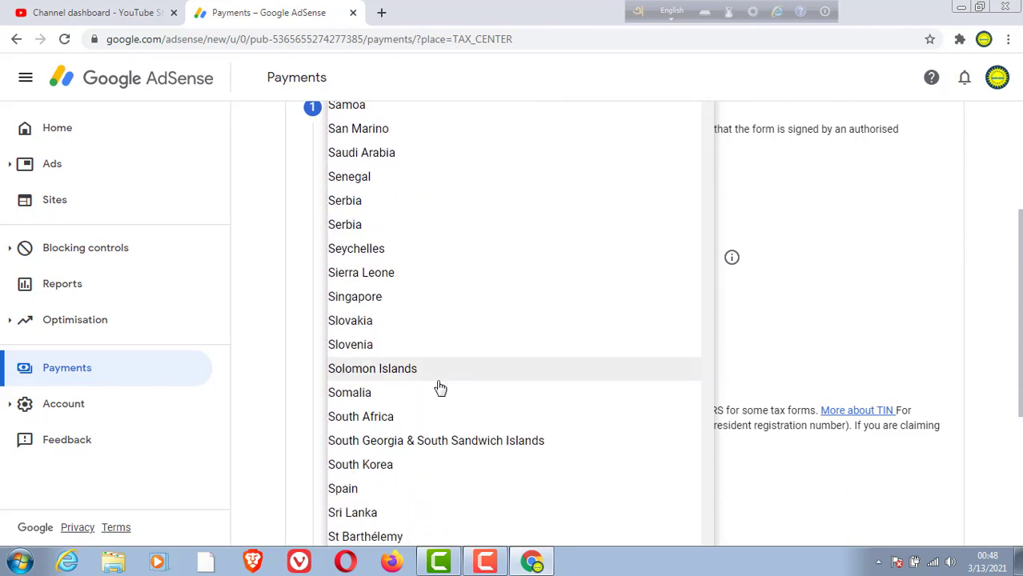
pyautogui.click(381, 488)
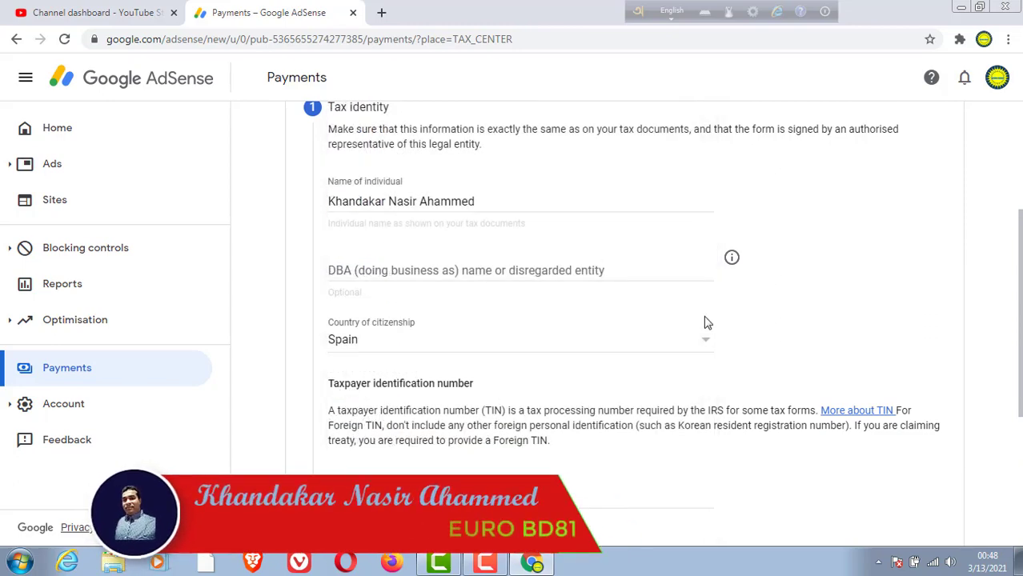
pyautogui.scroll(-1, 651, 416)
pyautogui.scroll(-2, 417, 416)
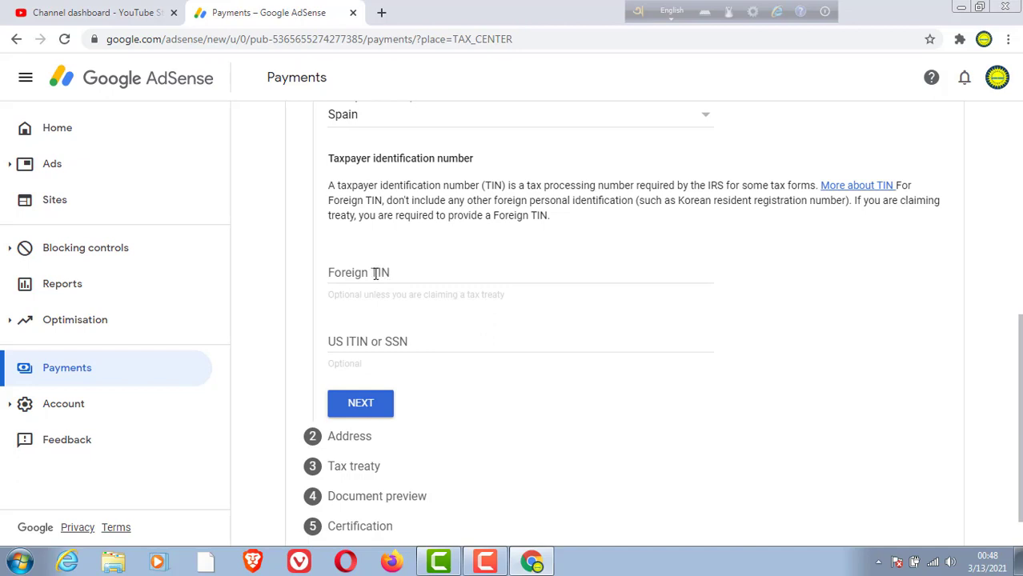
# Step: Paste the foreign tax identification number into the Foreign TIN field
pyautogui.click(376, 274)
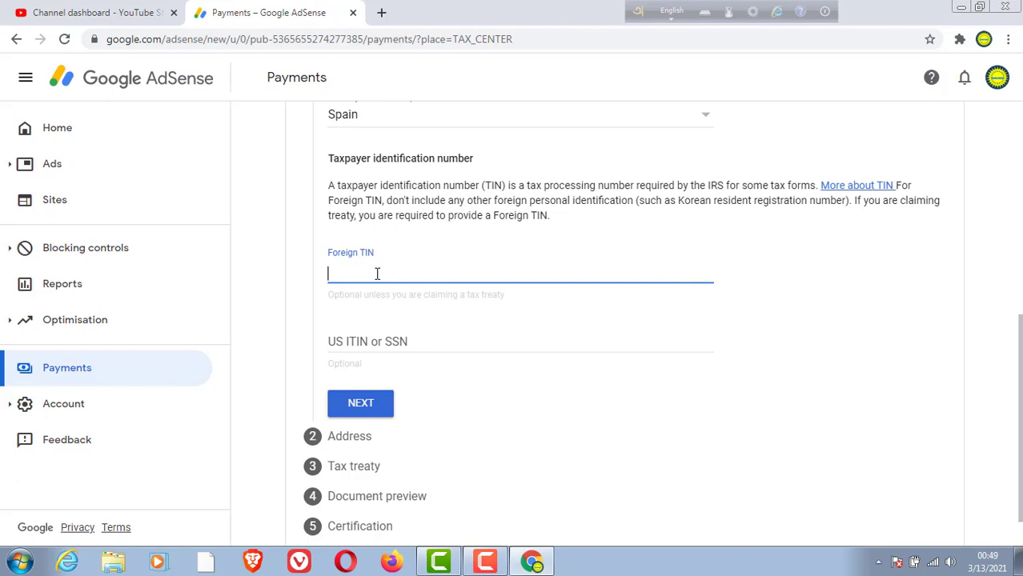
pyautogui.hotkey('ctrl', 'v')
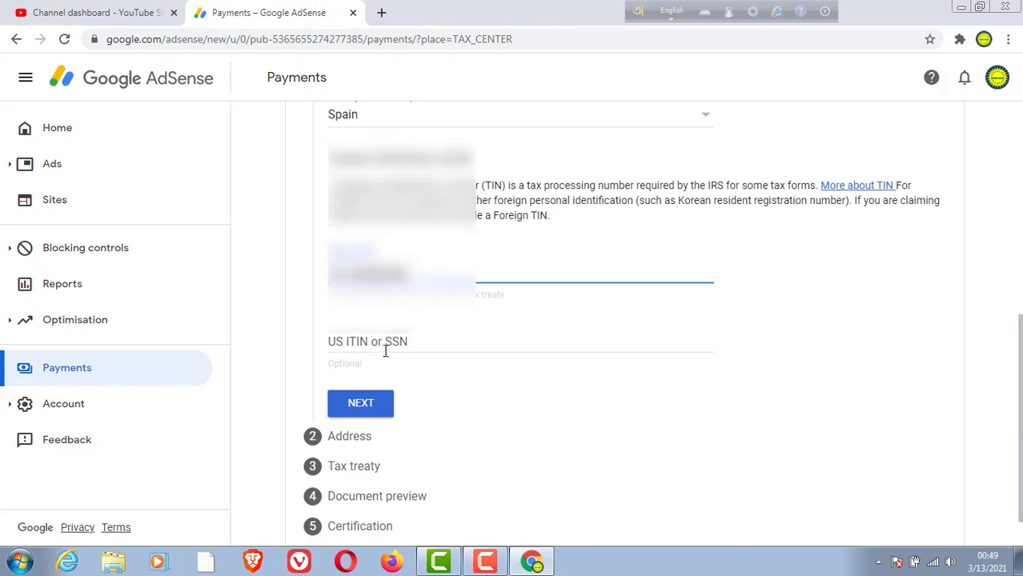
pyautogui.scroll(-1, 385, 351)
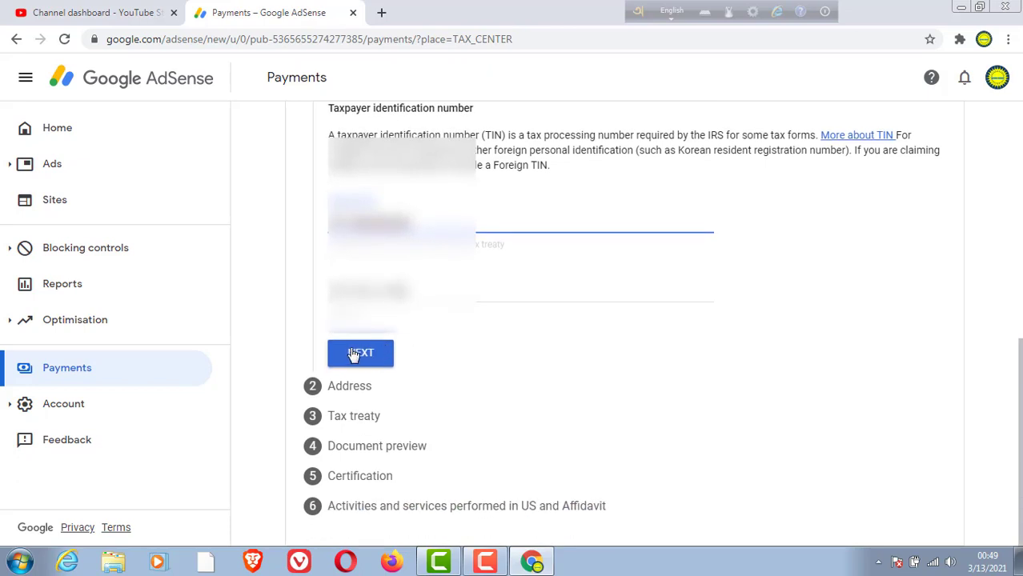
# Step: Continue to the address step, tick PO box or in-care-of, and pick Spain as residence country
pyautogui.click(360, 355)
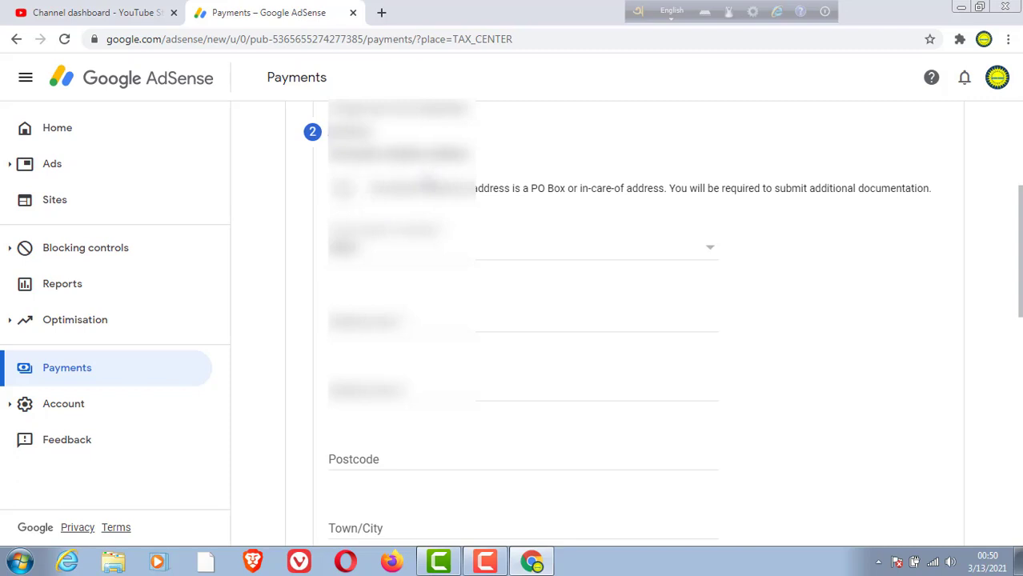
pyautogui.click(343, 188)
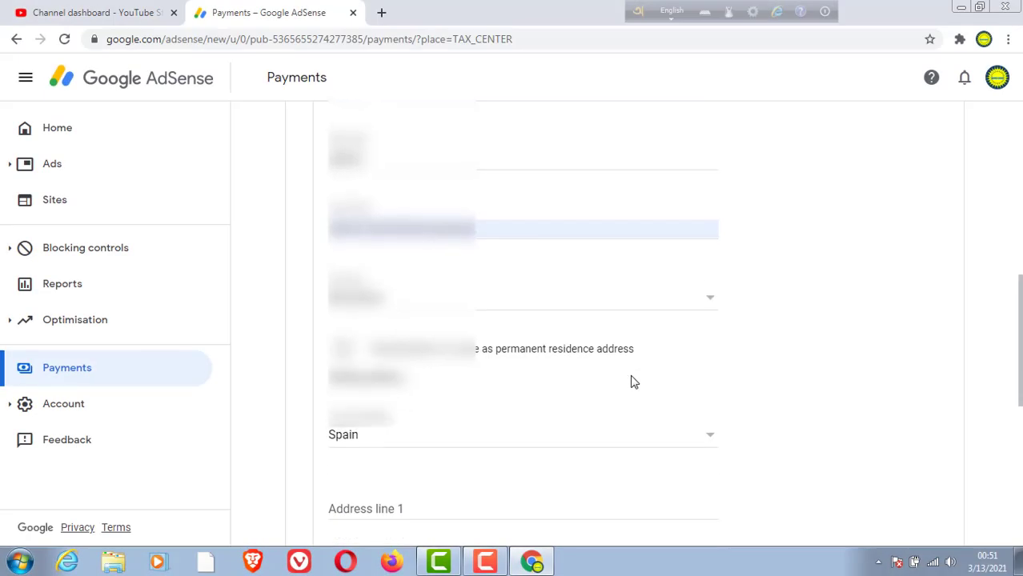
pyautogui.scroll(-1, 637, 378)
pyautogui.scroll(3, 637, 368)
pyautogui.scroll(2, 635, 362)
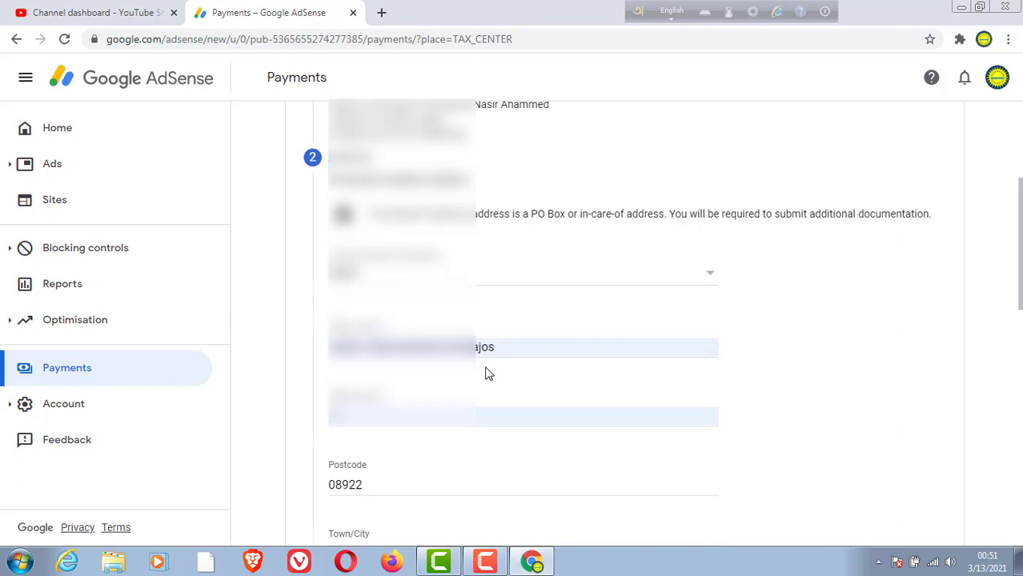
pyautogui.click(709, 280)
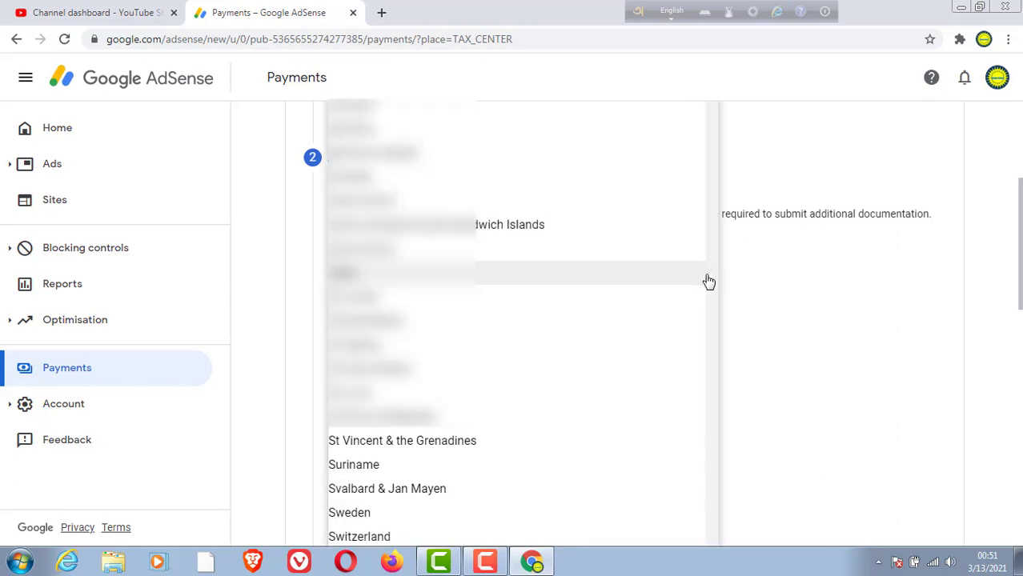
pyautogui.click(589, 277)
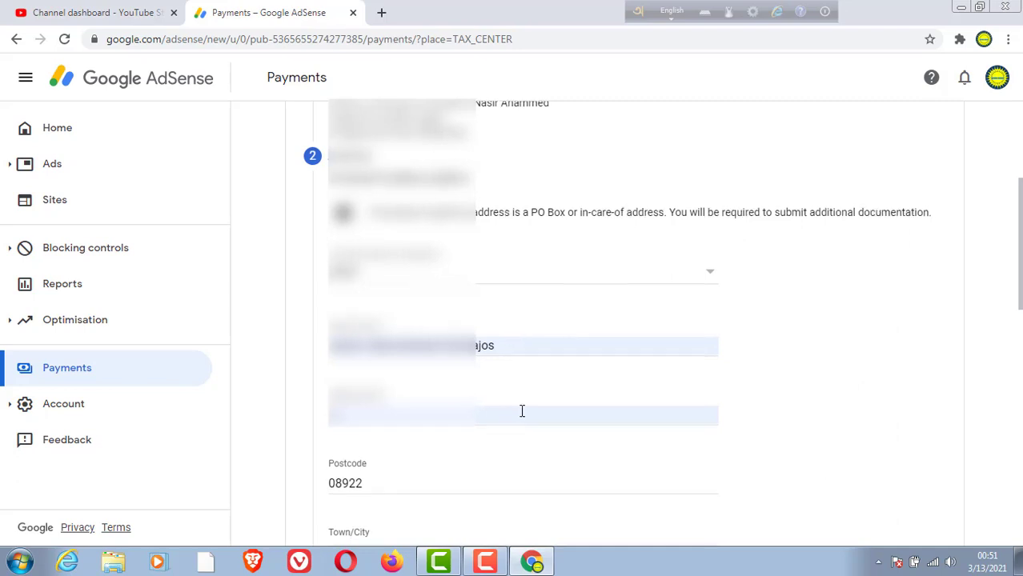
# Step: Mark the postal address as the same as the residence address and continue to tax treaty
pyautogui.scroll(-2, 522, 412)
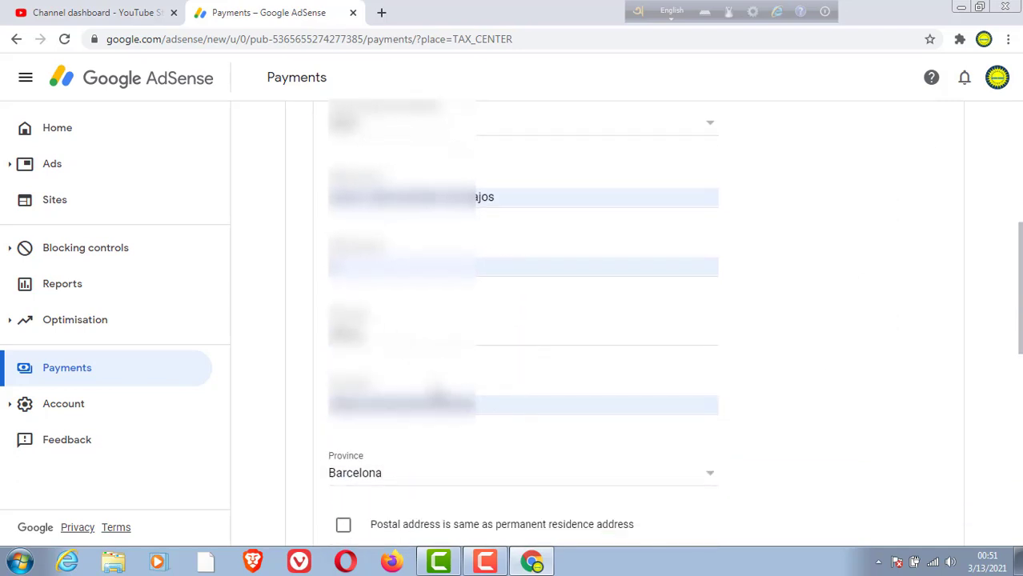
pyautogui.scroll(-1, 437, 396)
pyautogui.scroll(-1, 415, 335)
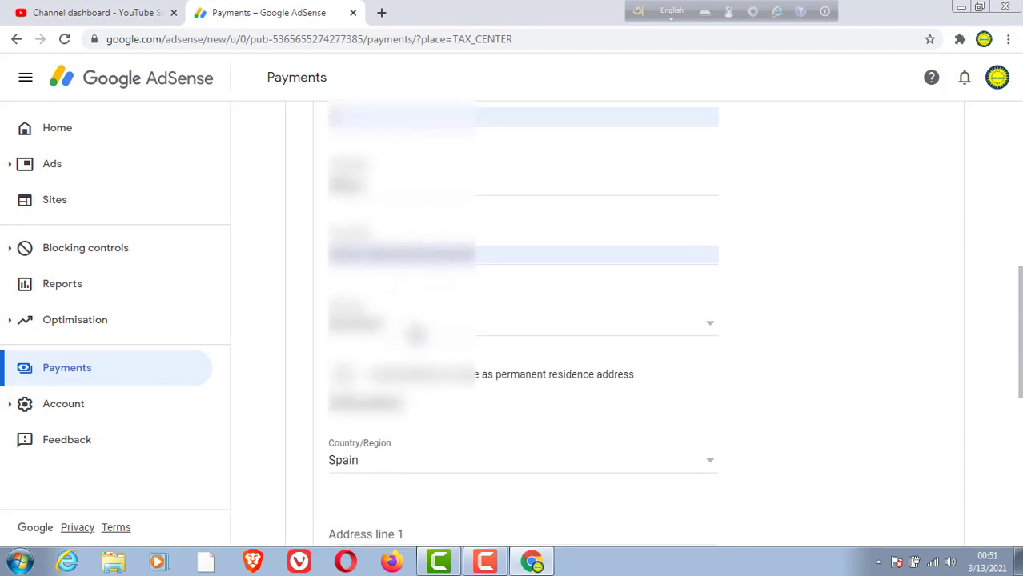
pyautogui.scroll(3, 408, 244)
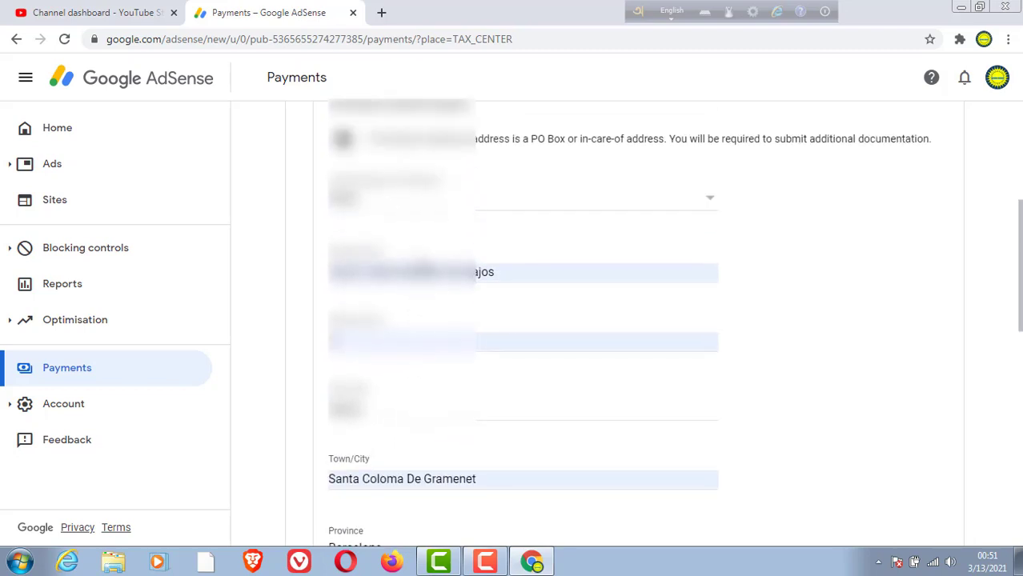
pyautogui.scroll(1, 530, 333)
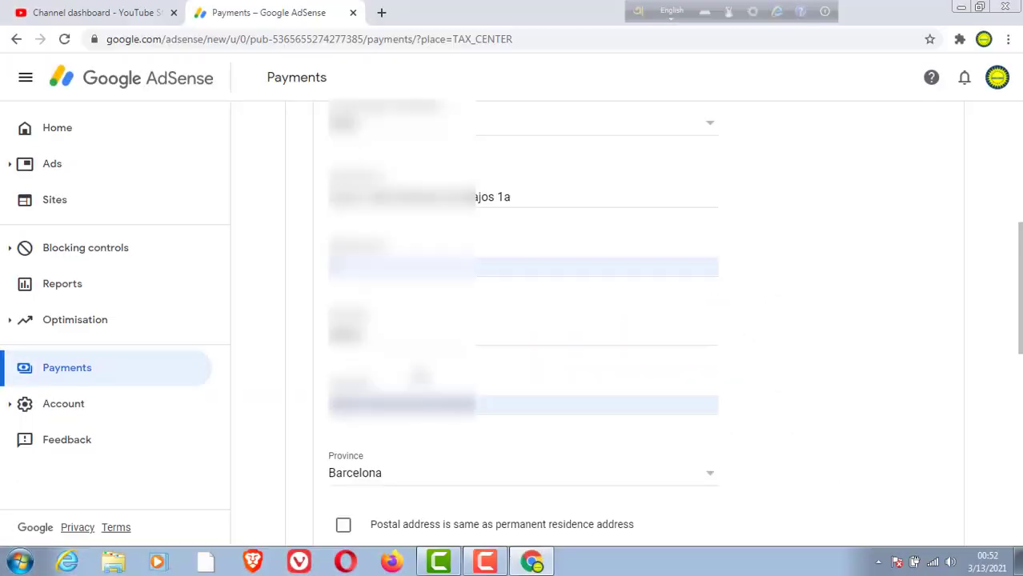
pyautogui.scroll(-1, 485, 435)
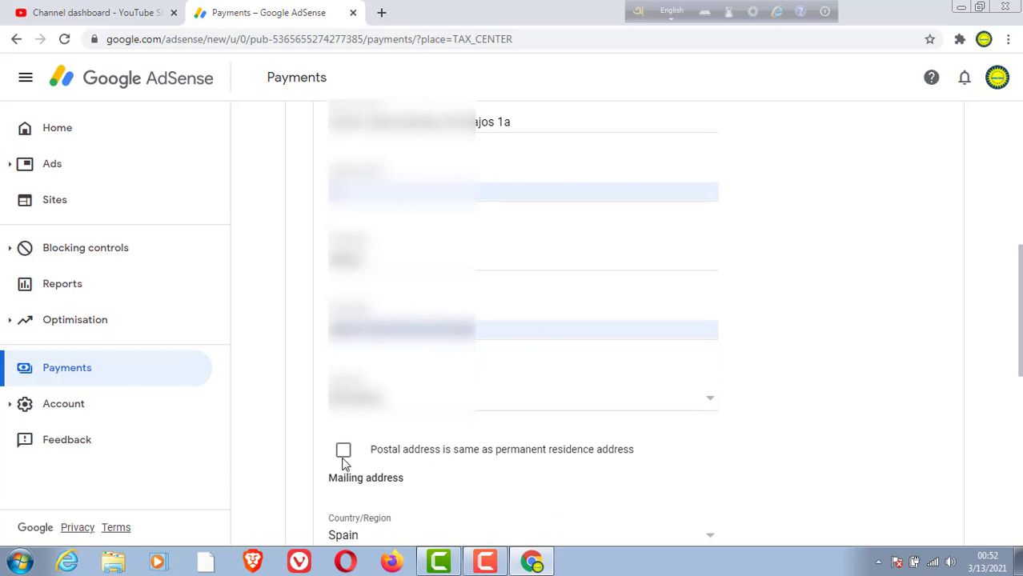
pyautogui.scroll(-1, 409, 392)
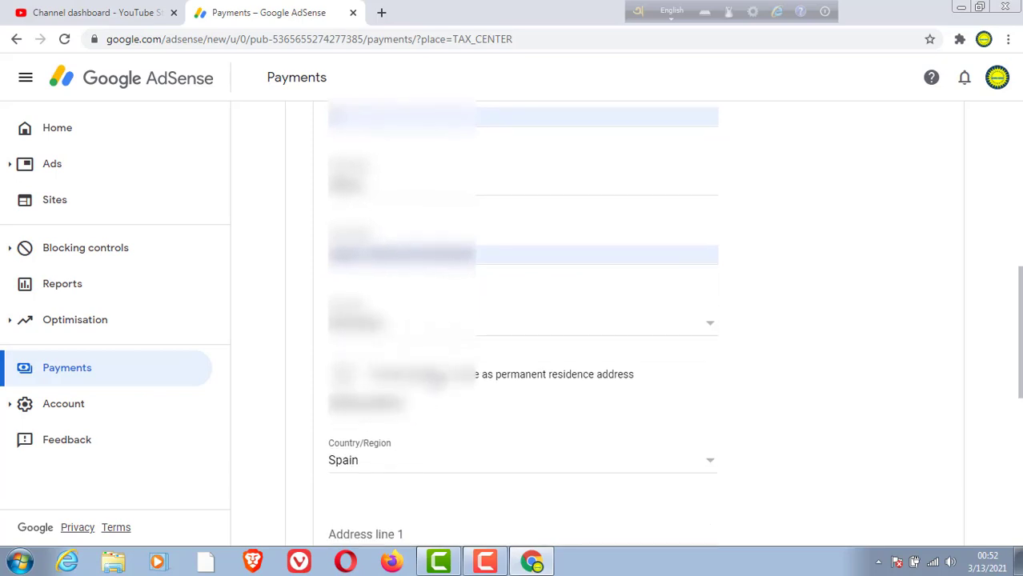
pyautogui.scroll(-1, 424, 376)
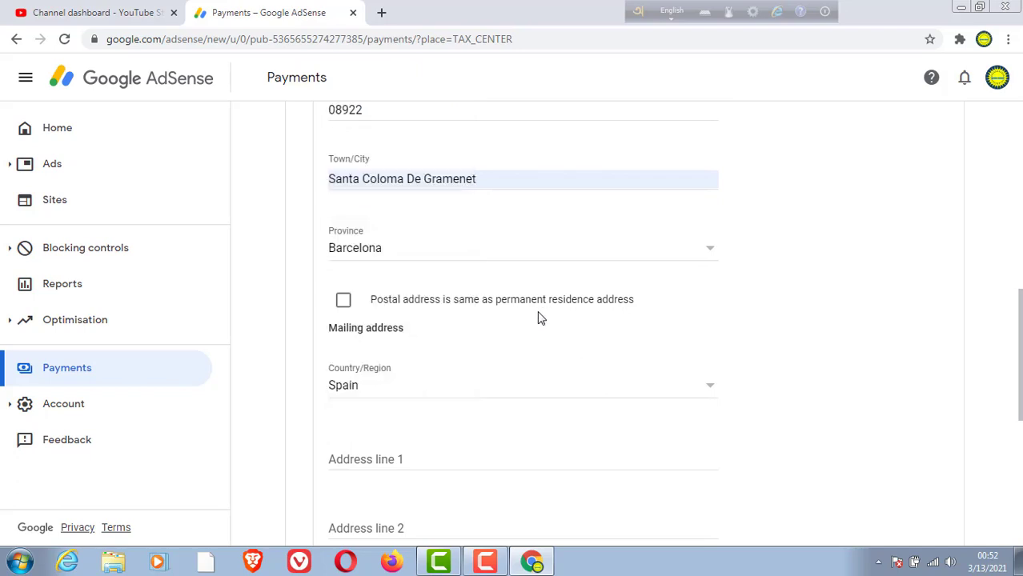
pyautogui.click(343, 303)
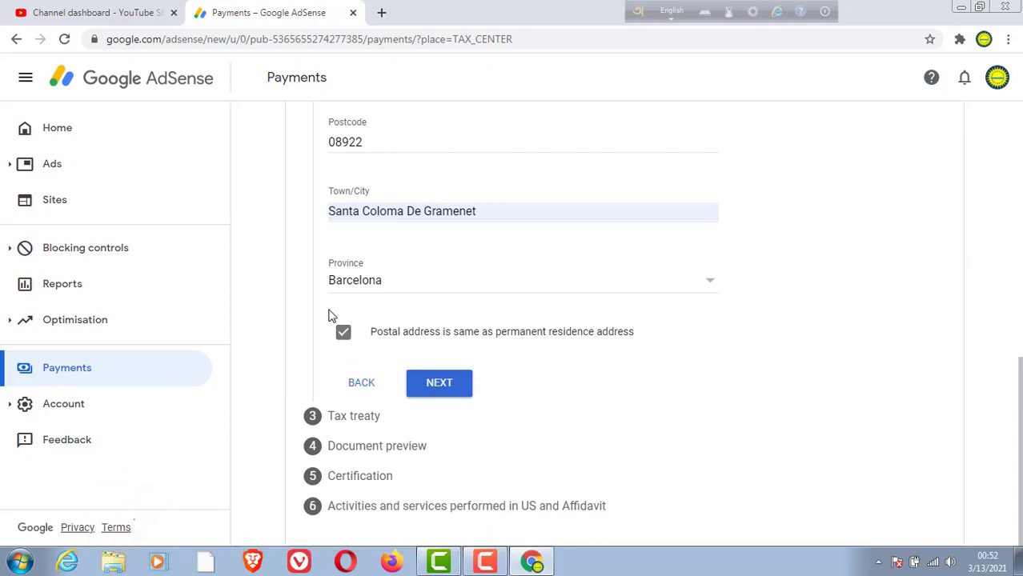
pyautogui.click(449, 388)
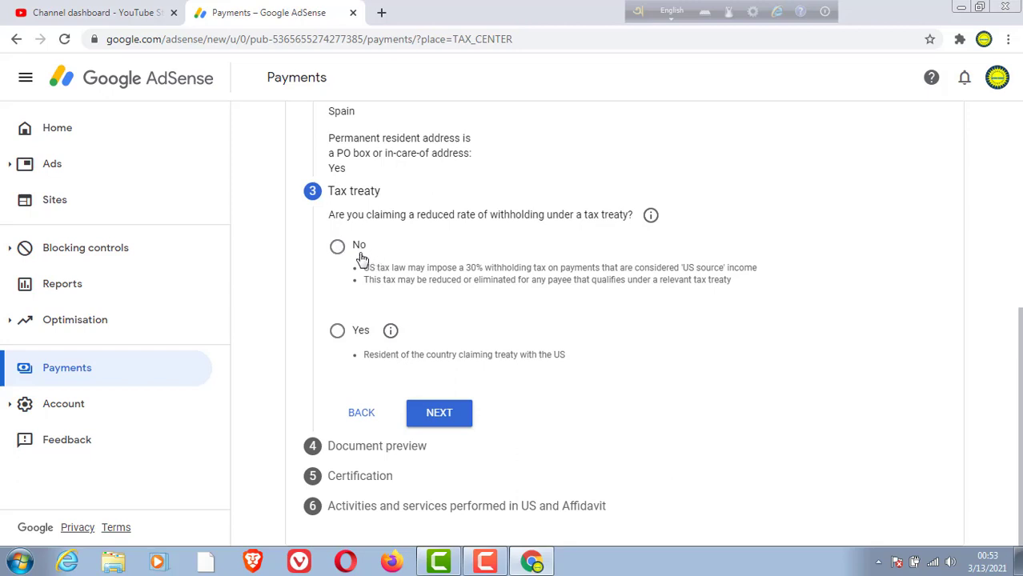
# Step: Answer Yes to the tax treaty, declare Spain residency, and tick Services (AdSense) income
pyautogui.click(338, 333)
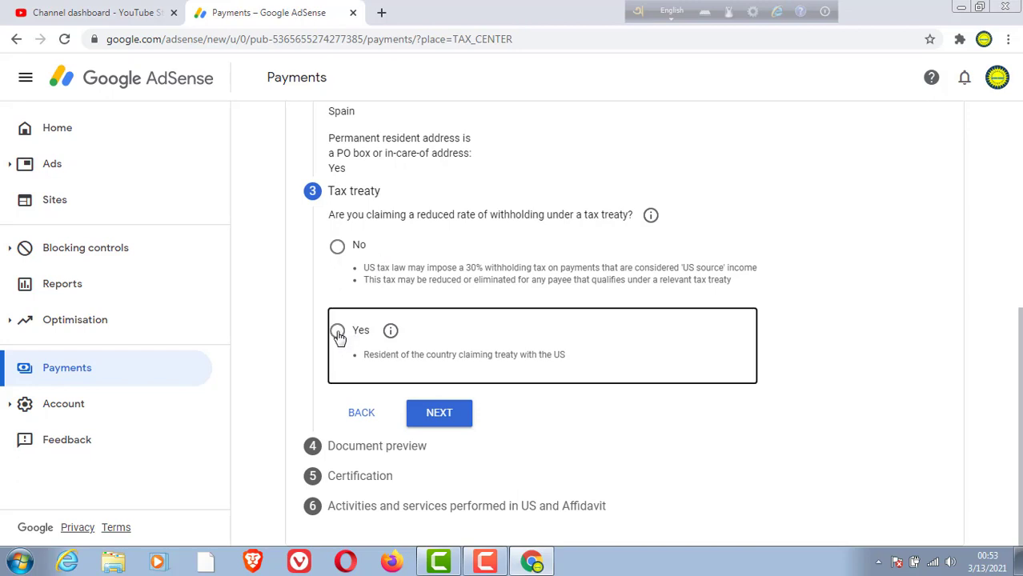
pyautogui.click(338, 331)
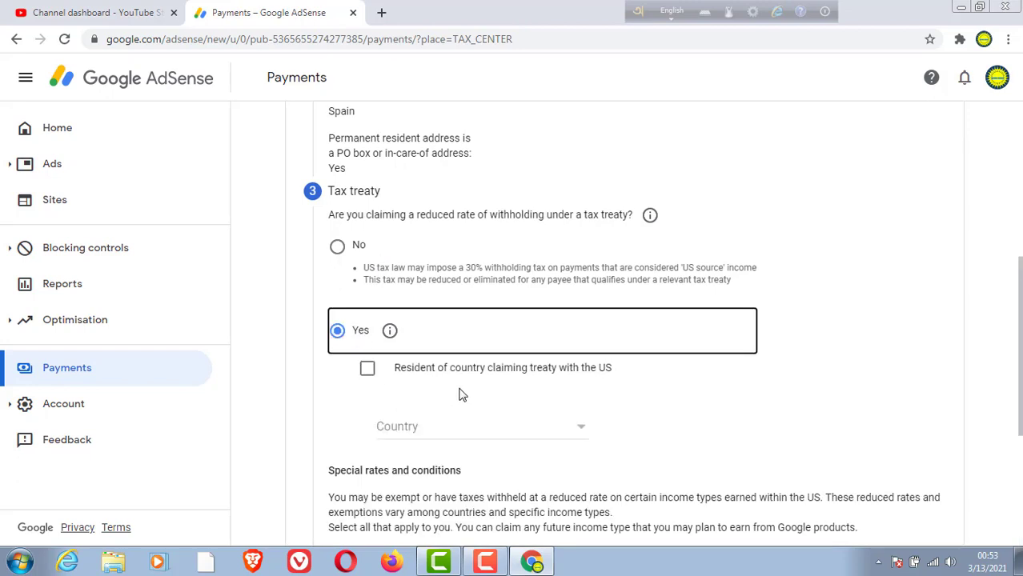
pyautogui.scroll(-1, 457, 392)
pyautogui.scroll(-1, 394, 263)
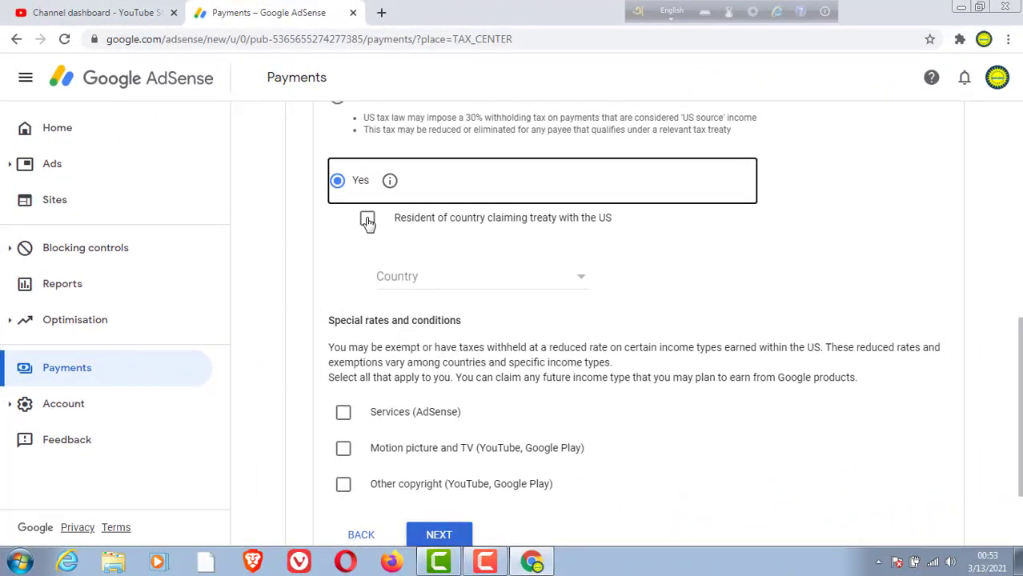
pyautogui.click(368, 219)
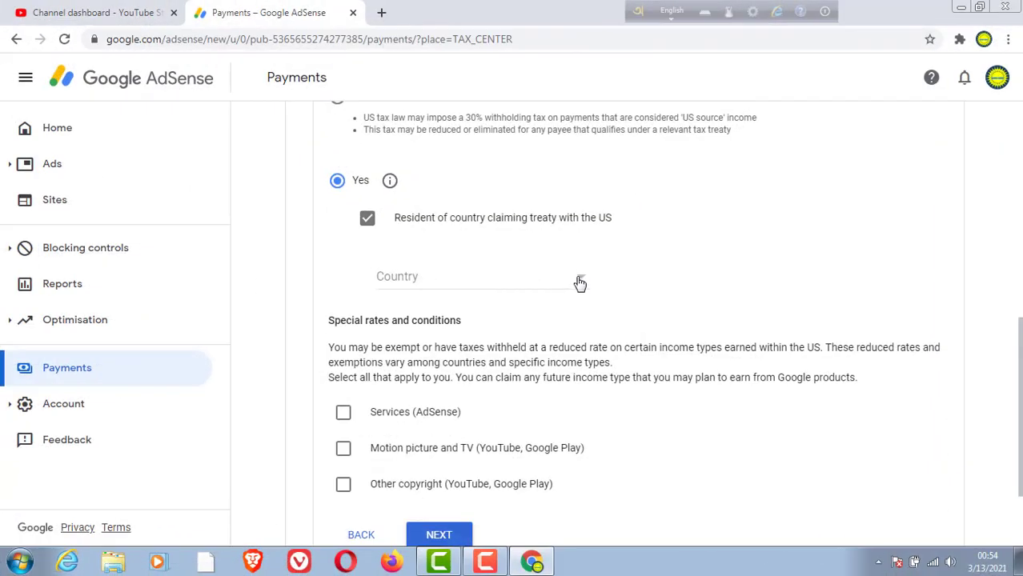
pyautogui.click(580, 284)
pyautogui.scroll(-2, 417, 400)
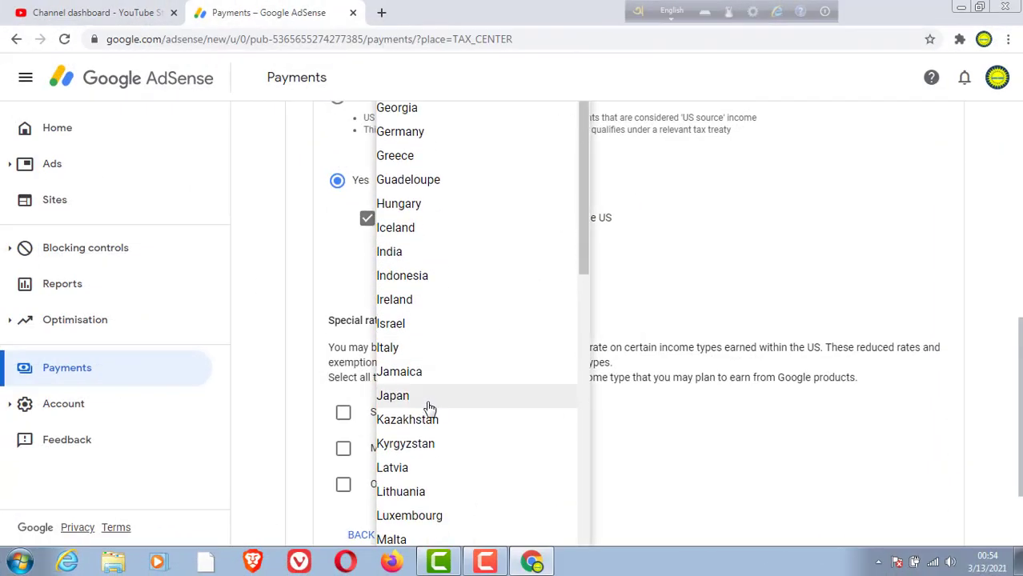
pyautogui.scroll(-6, 430, 408)
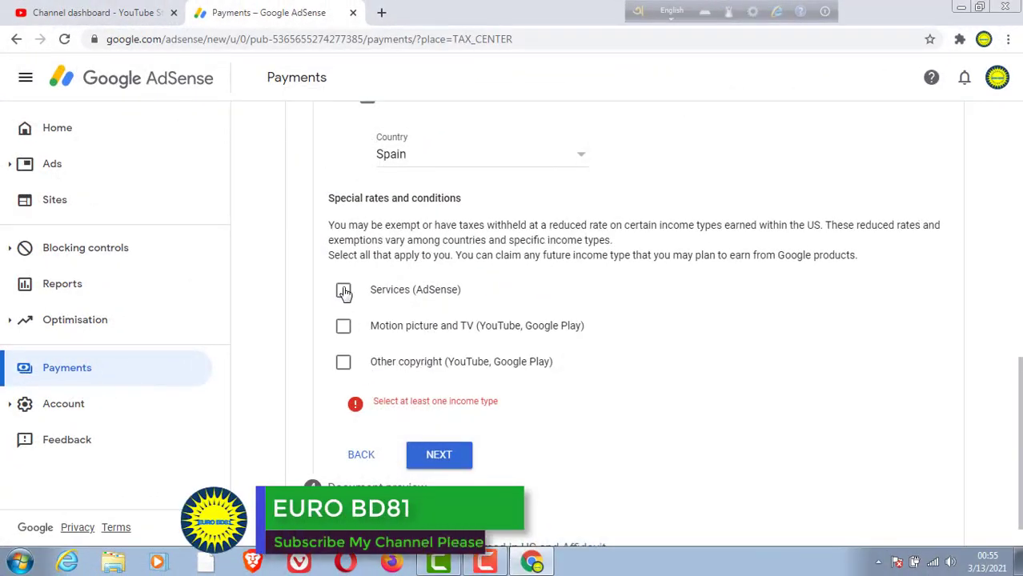
pyautogui.click(343, 291)
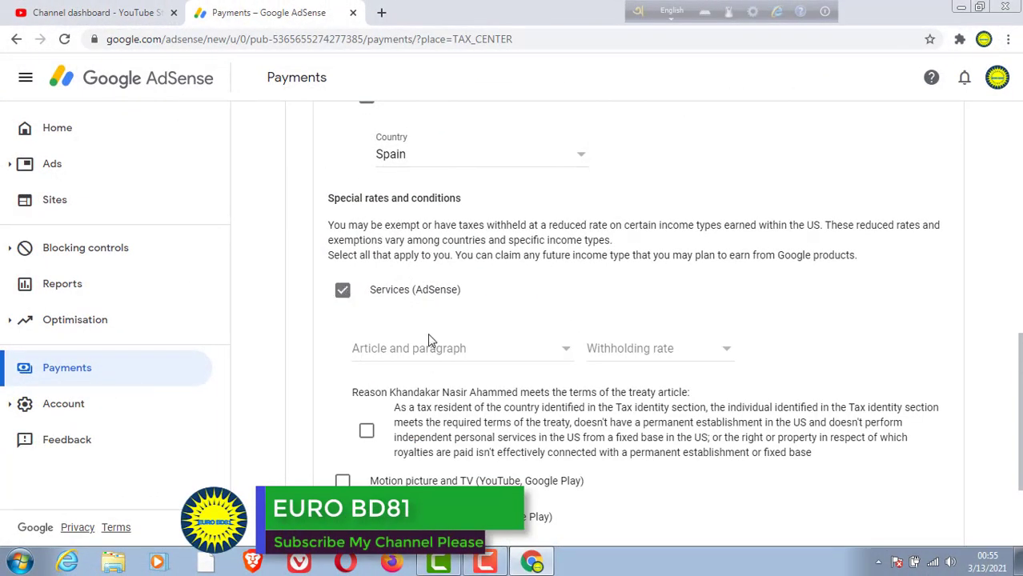
# Step: Set Services to Article 7 paragraph 1 at a 0% rate and confirm its treaty reason
pyautogui.click(565, 353)
pyautogui.click(506, 376)
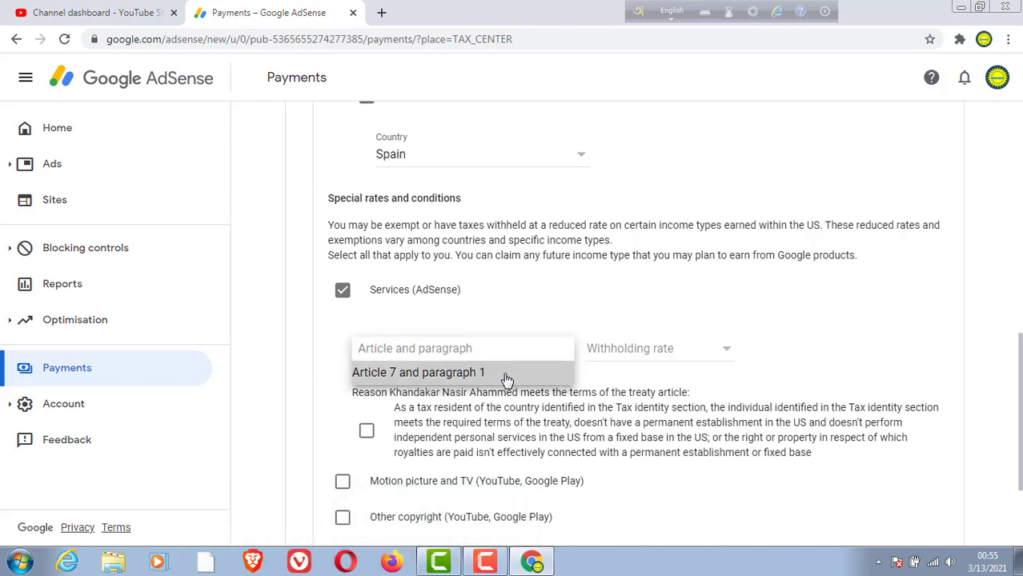
pyautogui.click(728, 355)
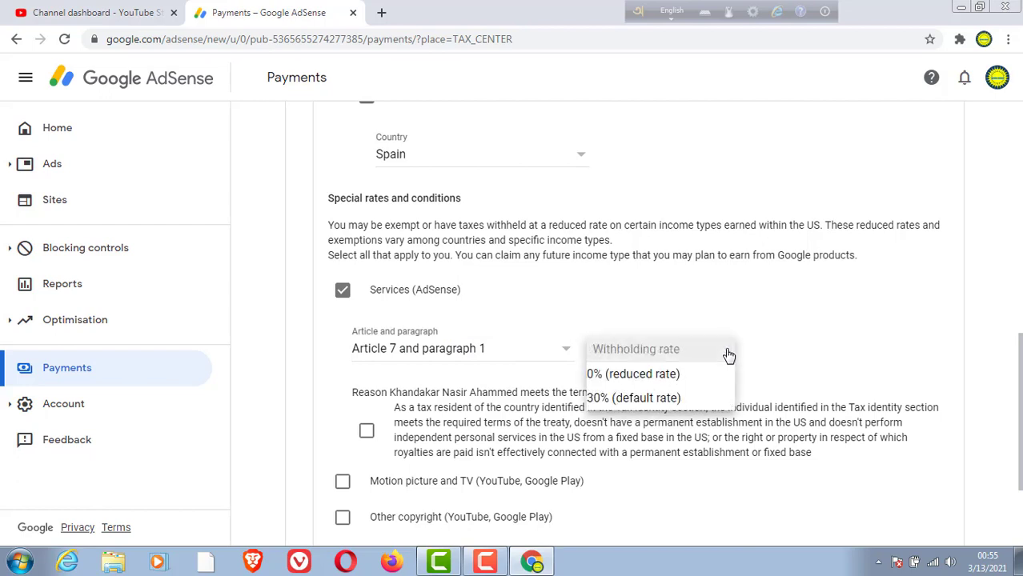
pyautogui.click(658, 375)
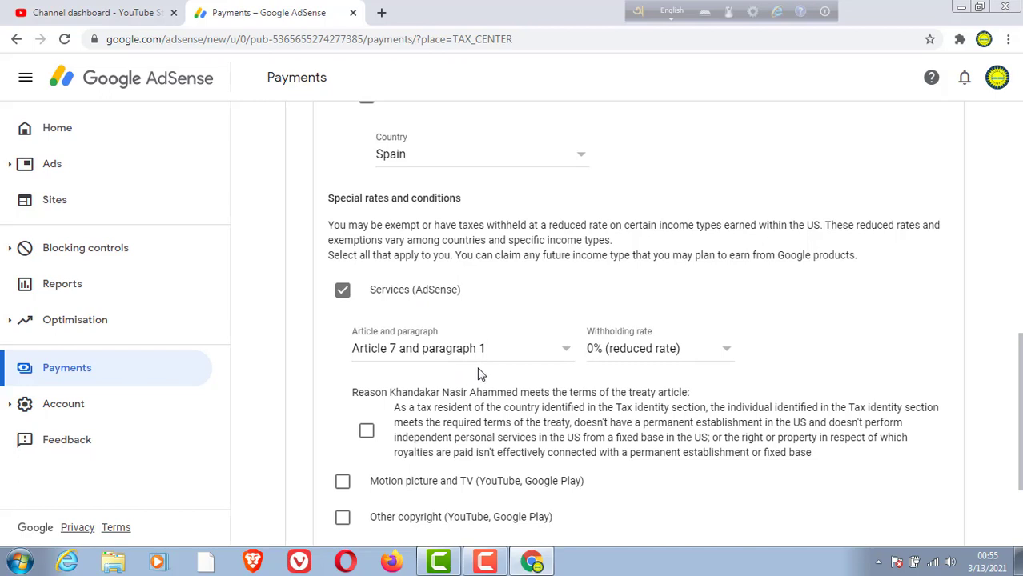
pyautogui.scroll(-1, 484, 386)
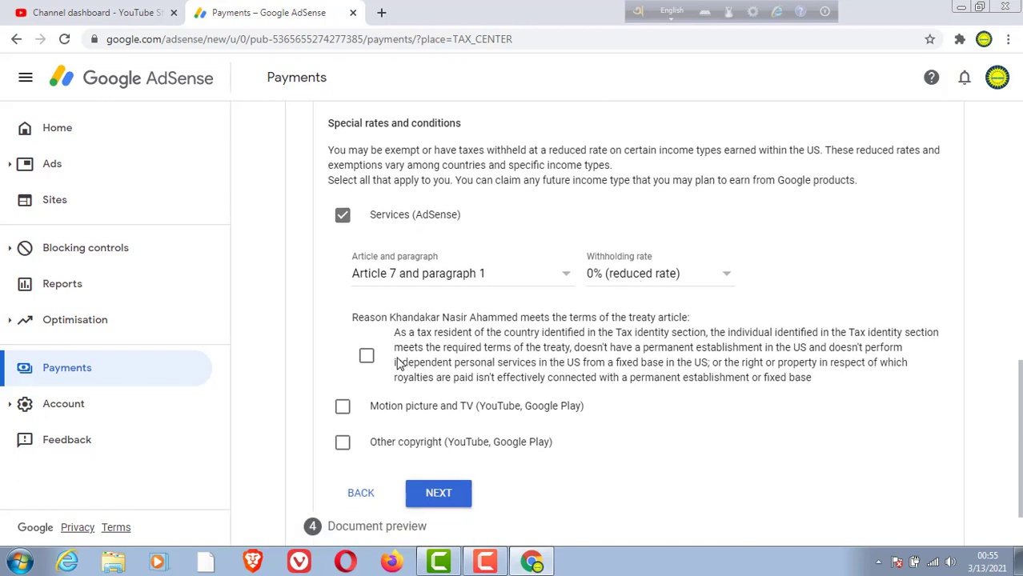
pyautogui.click(366, 356)
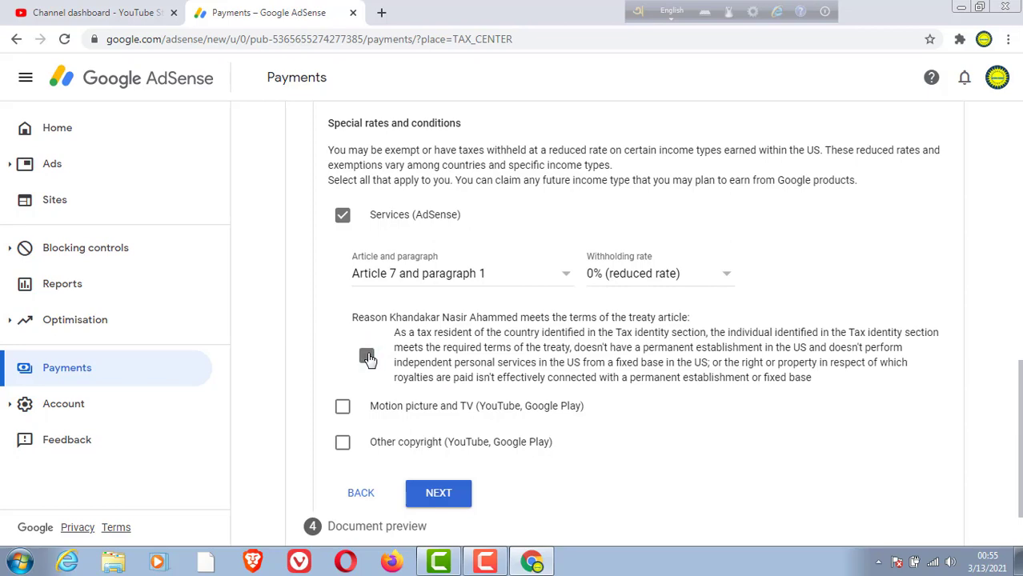
# Step: Claim Motion picture and TV income under Article 12 paragraph 2 at 0%, confirming the reason
pyautogui.click(344, 409)
pyautogui.scroll(-2, 349, 408)
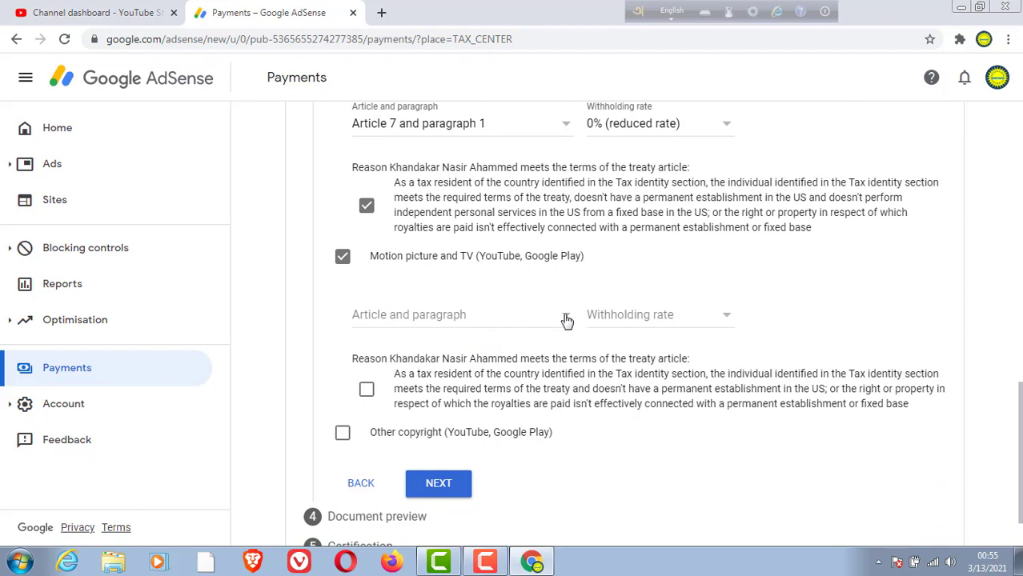
pyautogui.click(566, 320)
pyautogui.click(473, 342)
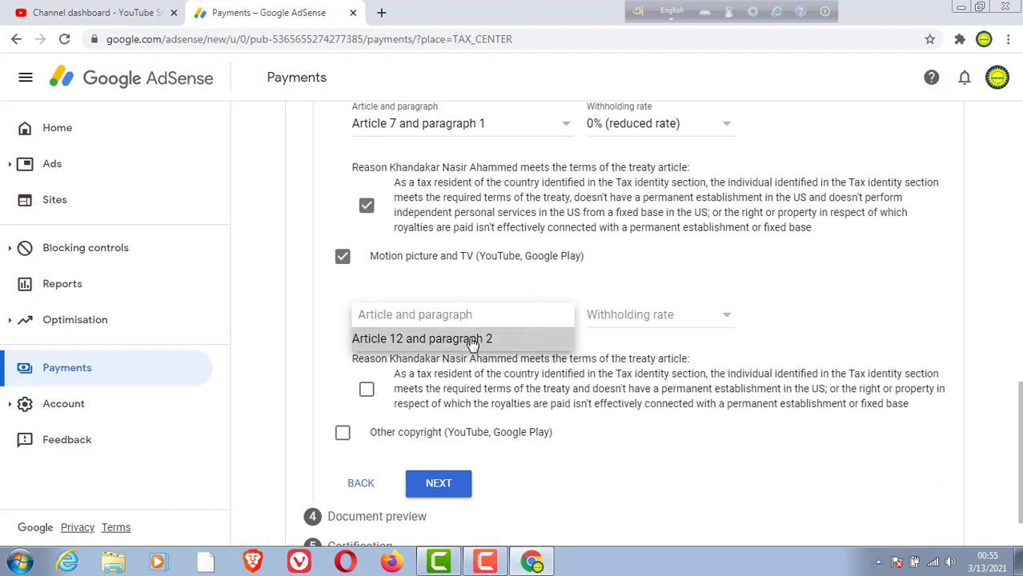
pyautogui.click(721, 320)
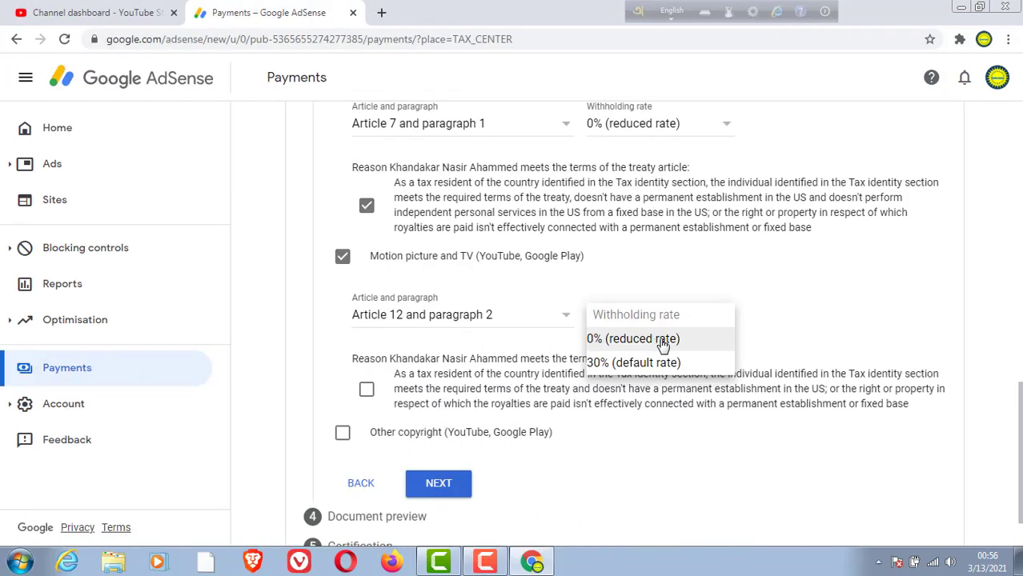
pyautogui.click(663, 339)
pyautogui.scroll(-2, 688, 352)
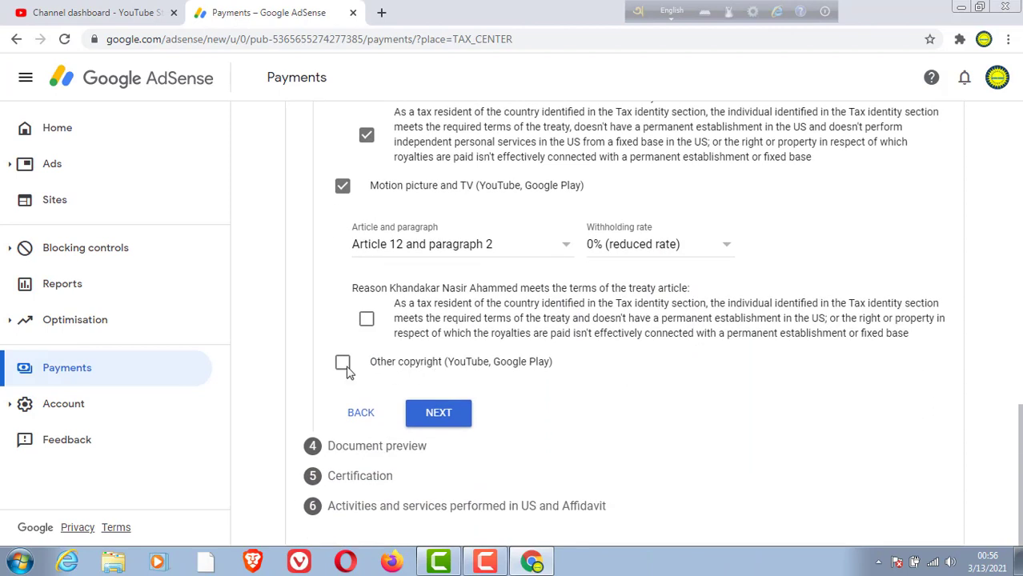
pyautogui.click(366, 318)
# Step: Claim Other copyright income under Article 12 paragraph 2 at 0% and continue to document preview
pyautogui.click(361, 372)
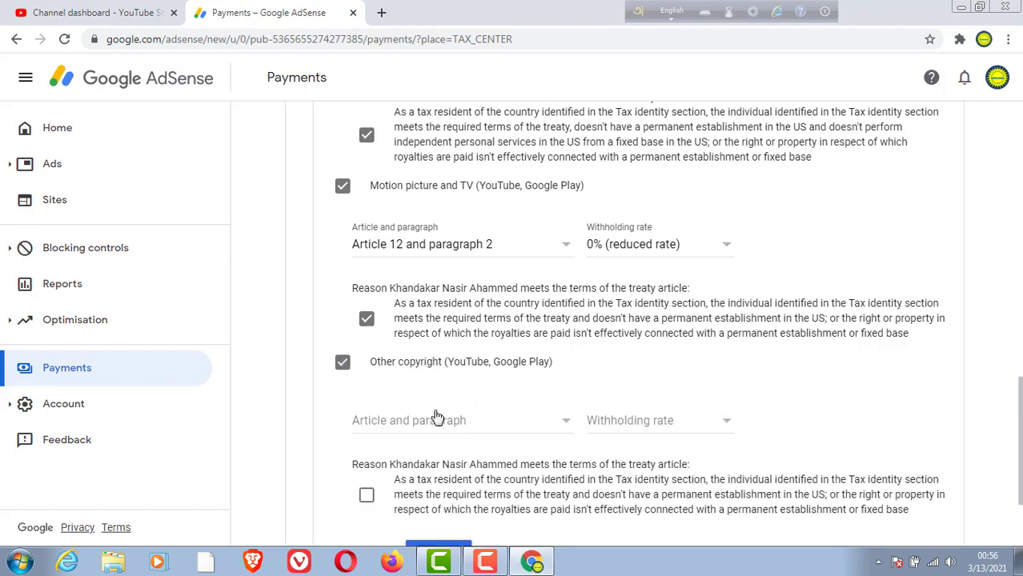
pyautogui.click(566, 423)
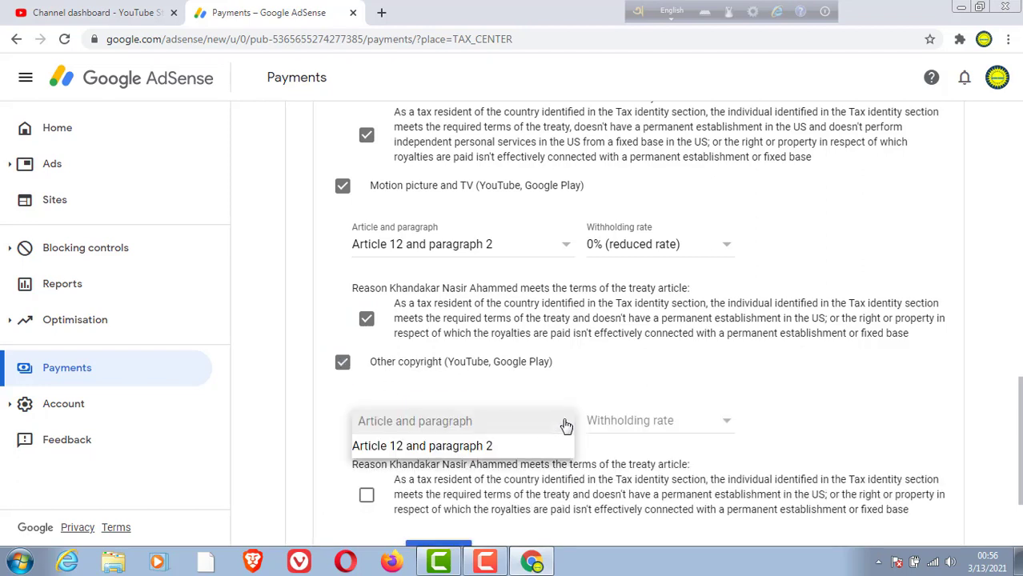
pyautogui.click(522, 447)
pyautogui.click(726, 425)
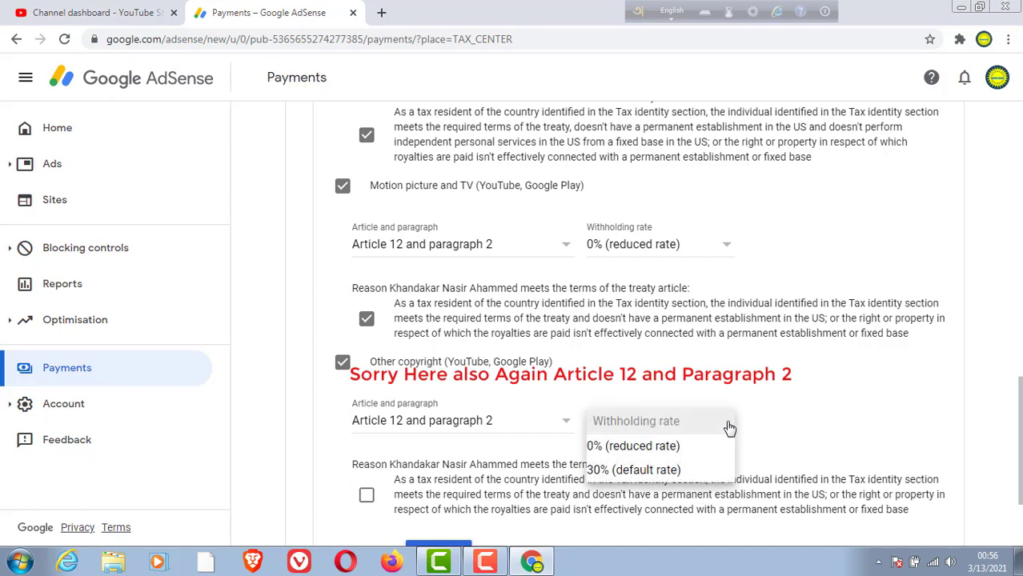
pyautogui.click(697, 445)
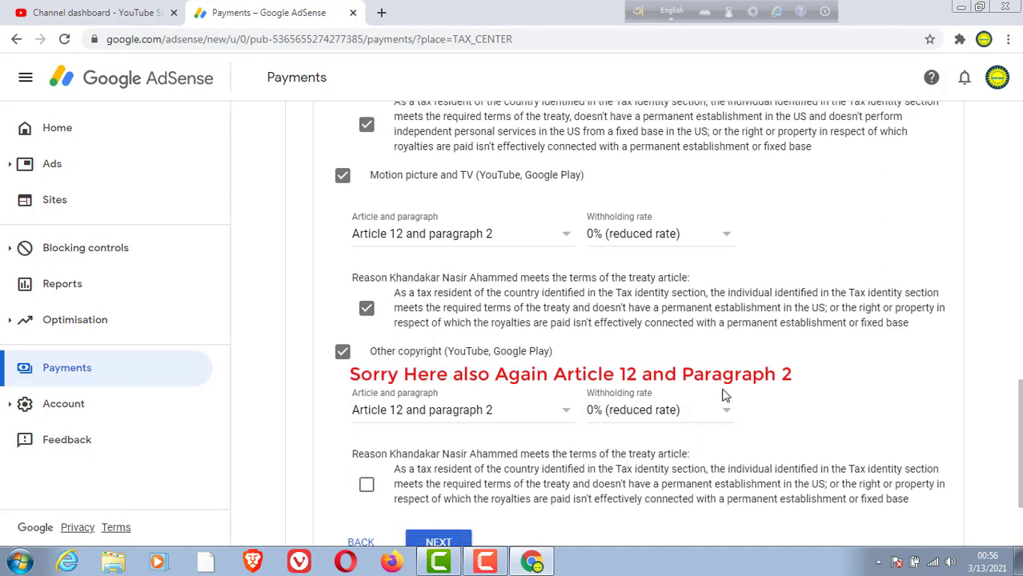
pyautogui.scroll(-1, 721, 384)
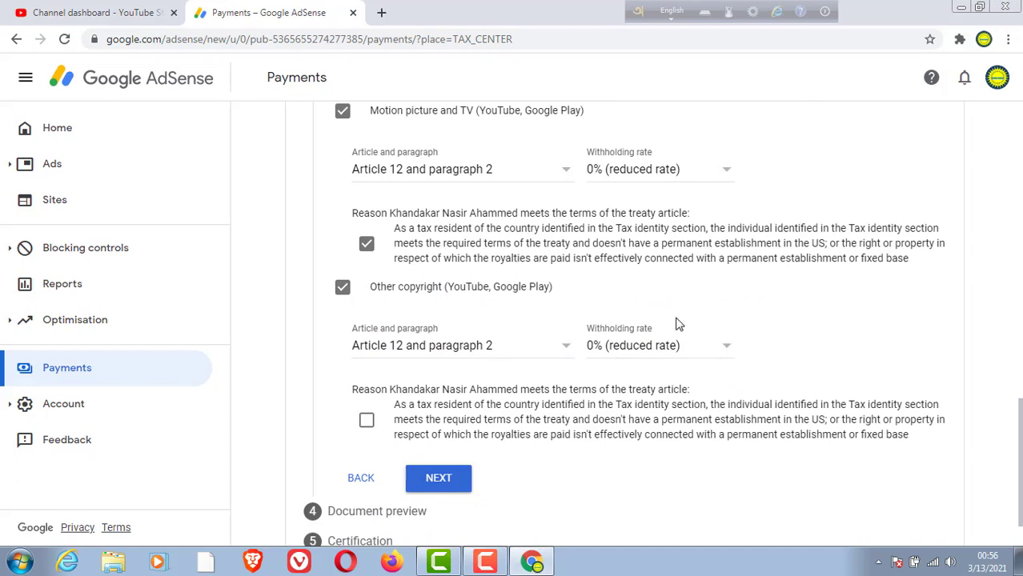
pyautogui.scroll(-1, 677, 325)
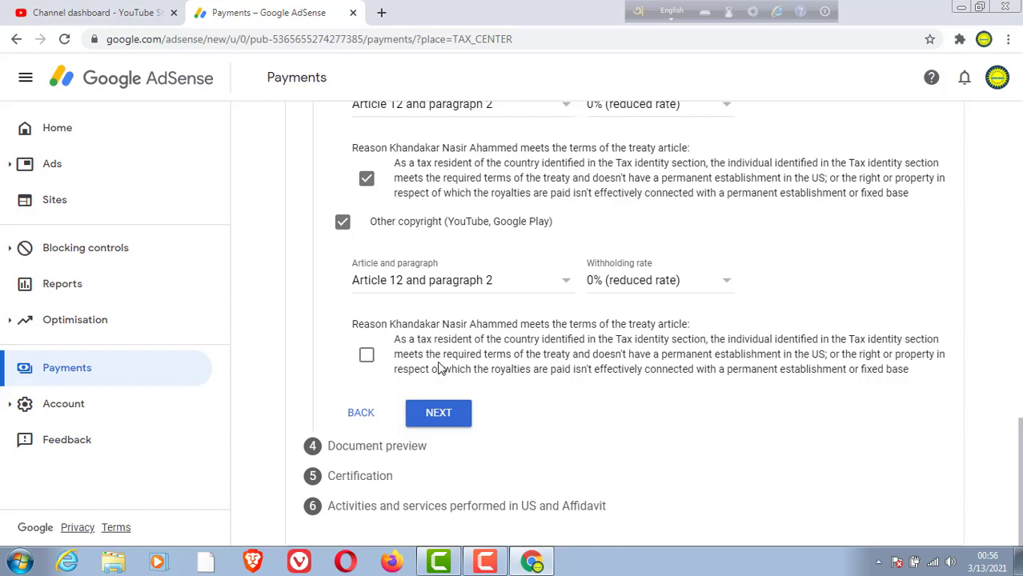
pyautogui.click(367, 356)
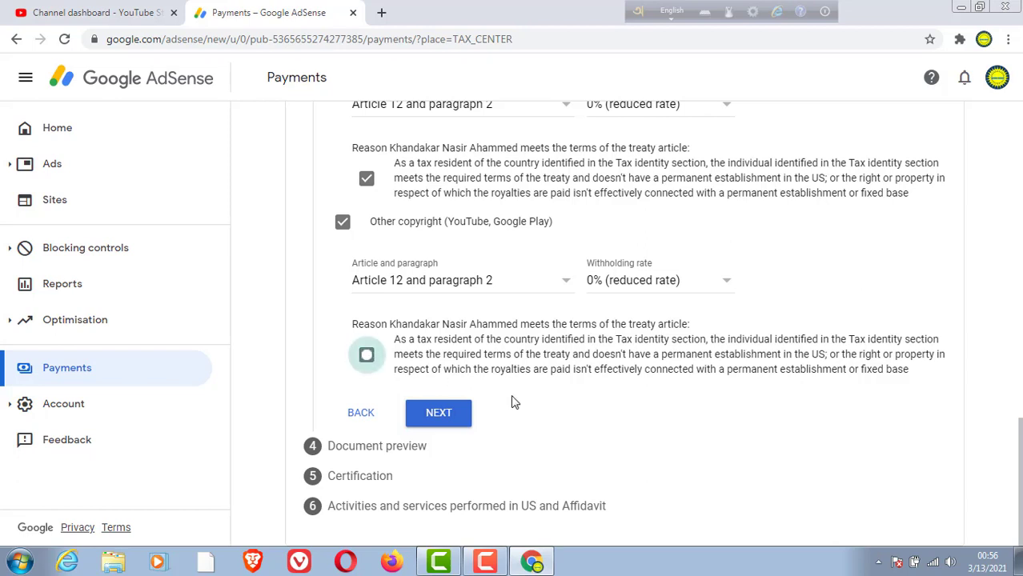
pyautogui.click(448, 421)
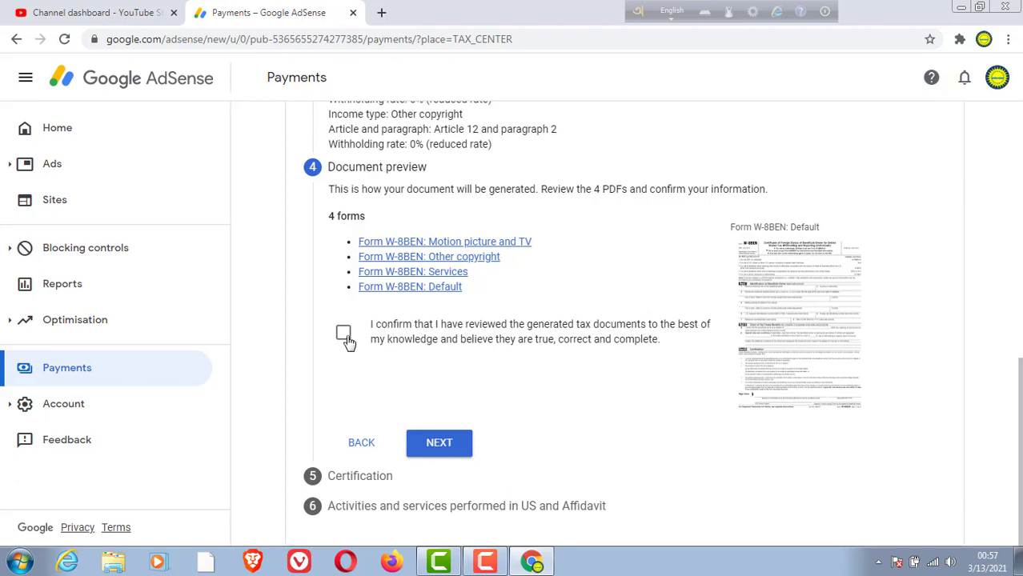
# Step: Tick the confirmation that the generated tax documents were reviewed and continue
pyautogui.click(345, 336)
pyautogui.click(445, 440)
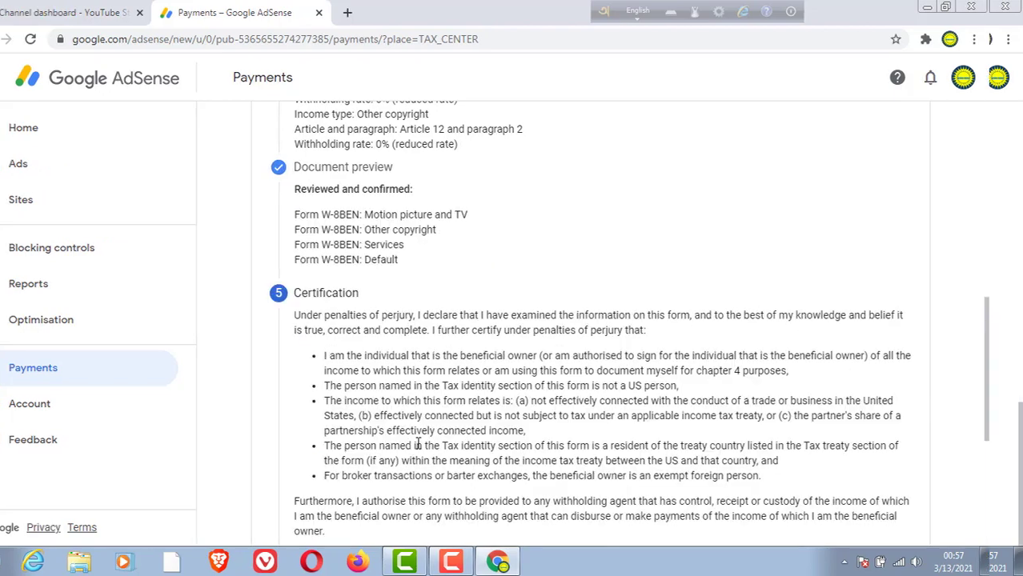
# Step: Sign with your full legal name, choose 'Yes, I am the person listed', and continue
pyautogui.scroll(-4, 421, 286)
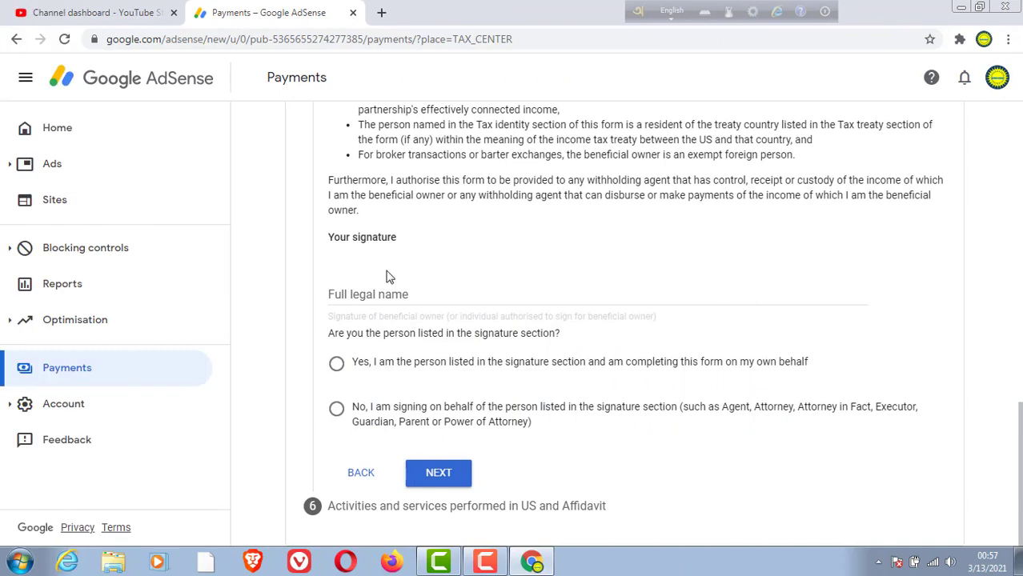
pyautogui.click(388, 296)
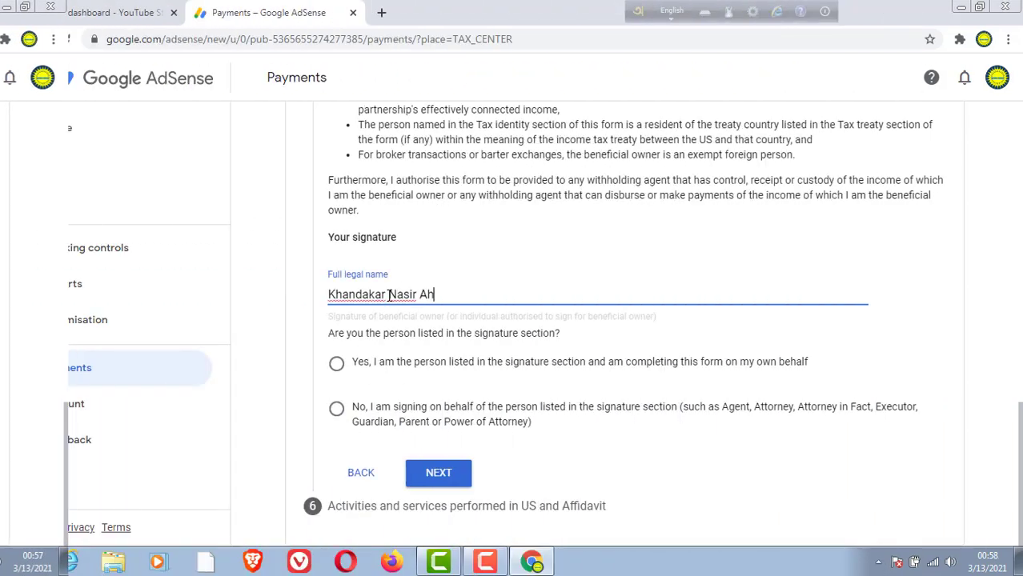
pyautogui.write('andakar Nasir Ahammed')
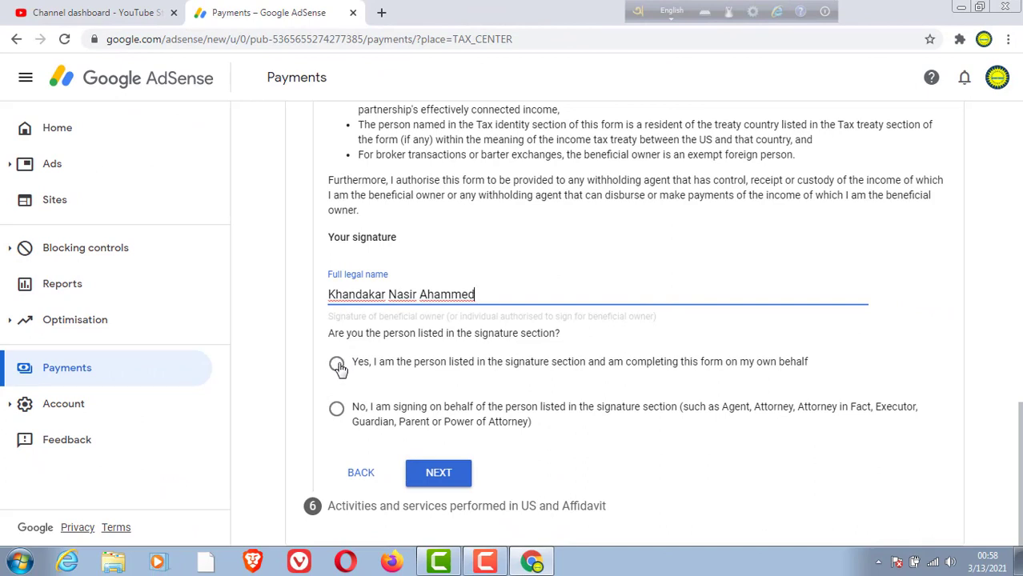
pyautogui.click(337, 366)
pyautogui.click(438, 474)
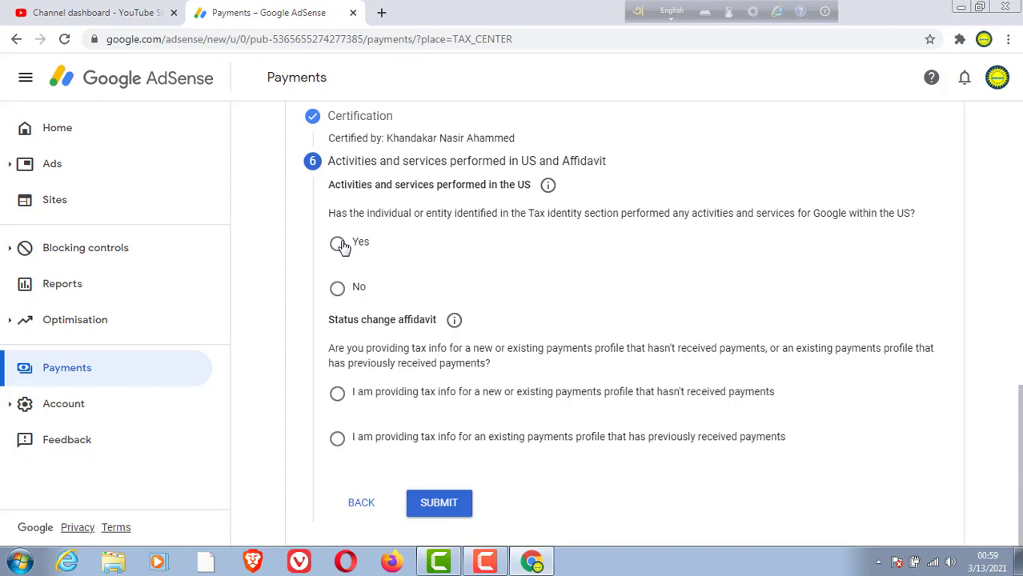
# Step: Answer No to US activities, certify services are performed solely outside the US, and choose the 'hasn't received payments' affidavit
pyautogui.click(338, 287)
pyautogui.scroll(-1, 469, 272)
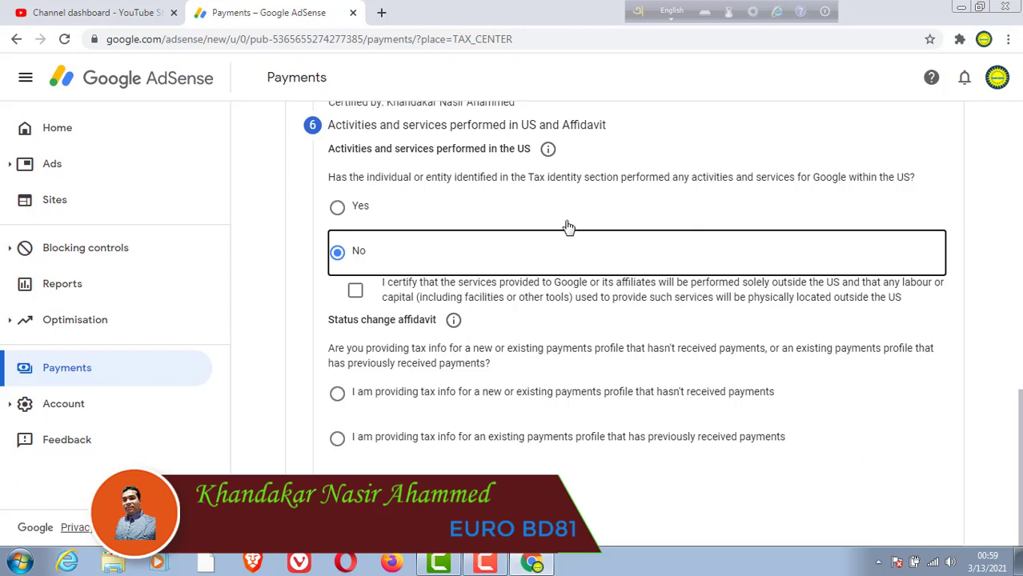
pyautogui.click(357, 292)
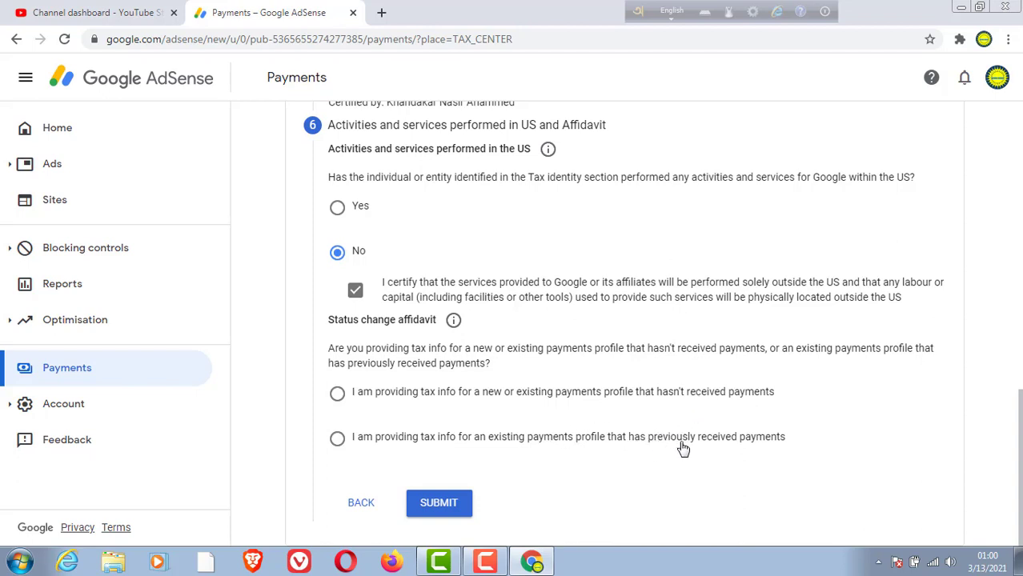
pyautogui.click(337, 395)
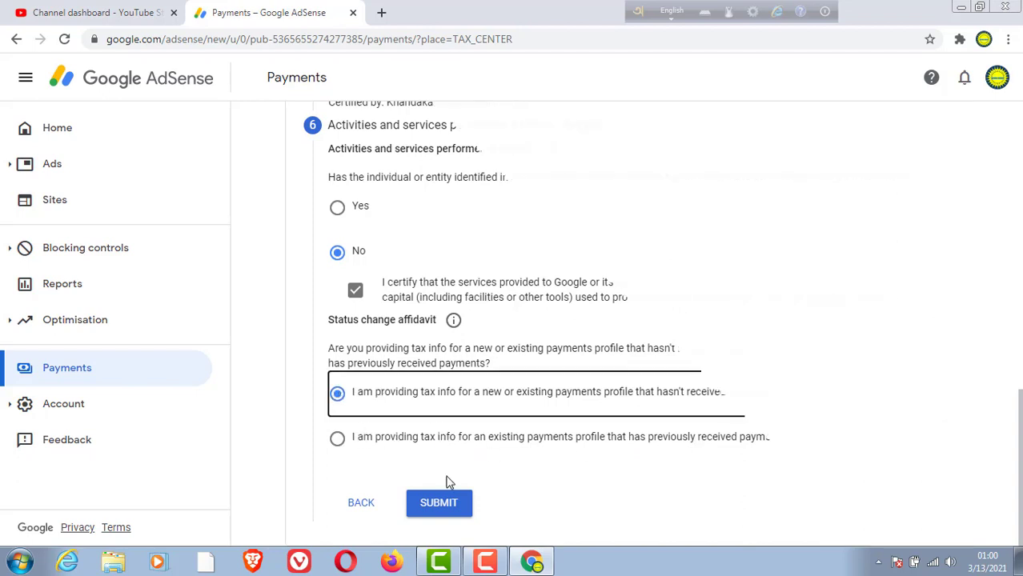